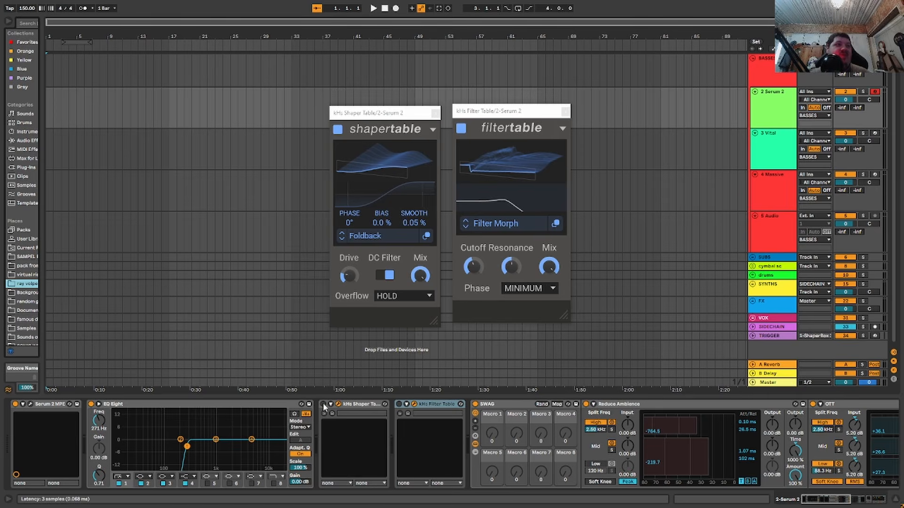
Step: Turn on the Shaper Table device on the Serum 2 track, raise its Drive and sweep the Foldback wavetable position
{"action": "left_click", "coordinate": [324, 405]}
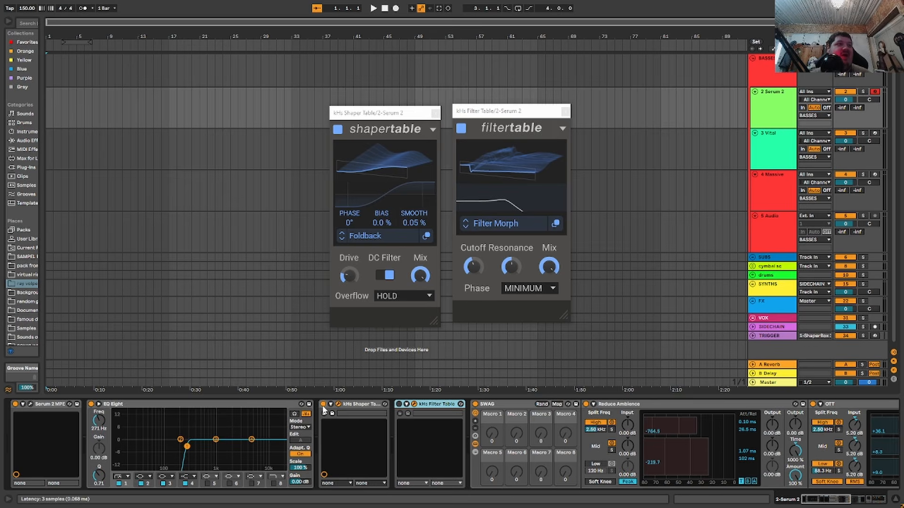
{"action": "left_click", "coordinate": [45, 408]}
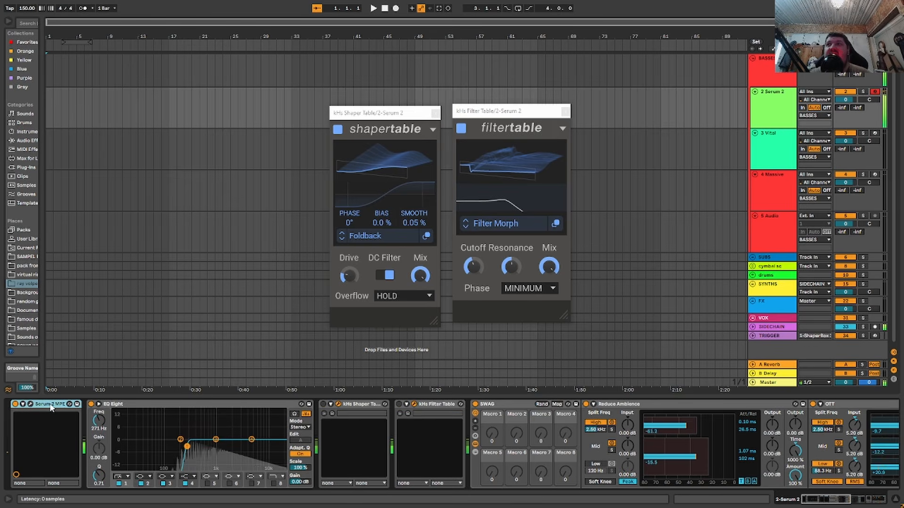
{"action": "left_click", "coordinate": [324, 405]}
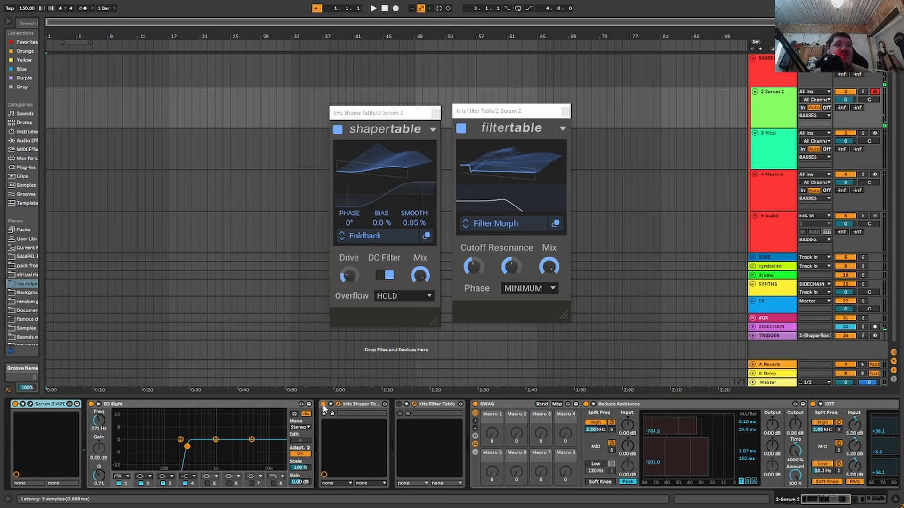
{"action": "left_click_drag", "start_coordinate": [347, 281], "coordinate": [347, 260]}
{"action": "mouse_move", "coordinate": [357, 177]}
{"action": "left_mouse_down"}
{"action": "mouse_move", "coordinate": [357, 137]}
{"action": "mouse_move", "coordinate": [358, 176]}
{"action": "left_mouse_up"}
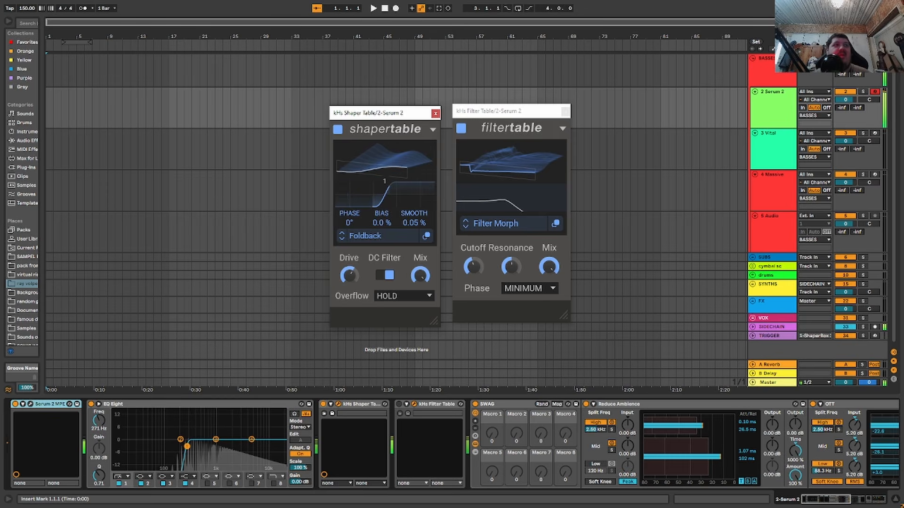
Step: Load the Duck Fat wavetable from the Creative waveshaping folder into Shaper Table
{"action": "left_click", "coordinate": [372, 236]}
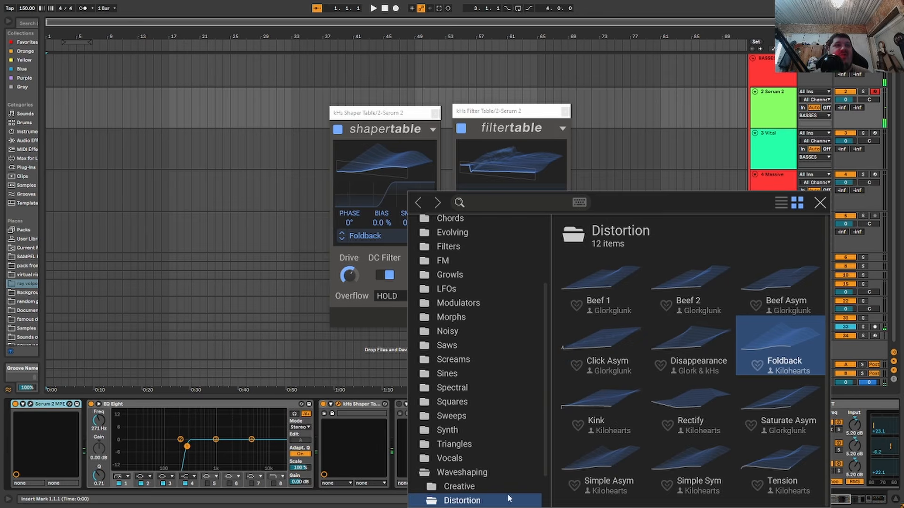
{"action": "left_click", "coordinate": [455, 487]}
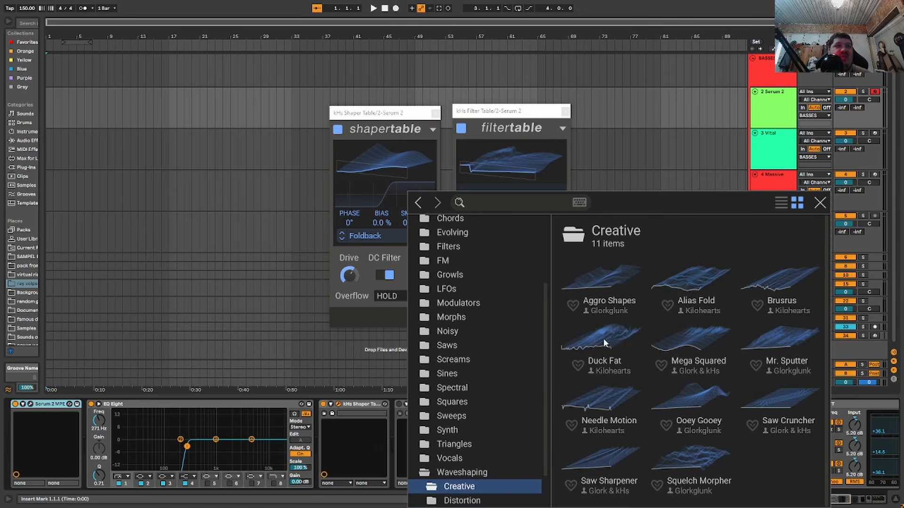
{"action": "left_click", "coordinate": [602, 340]}
{"action": "left_click", "coordinate": [820, 203]}
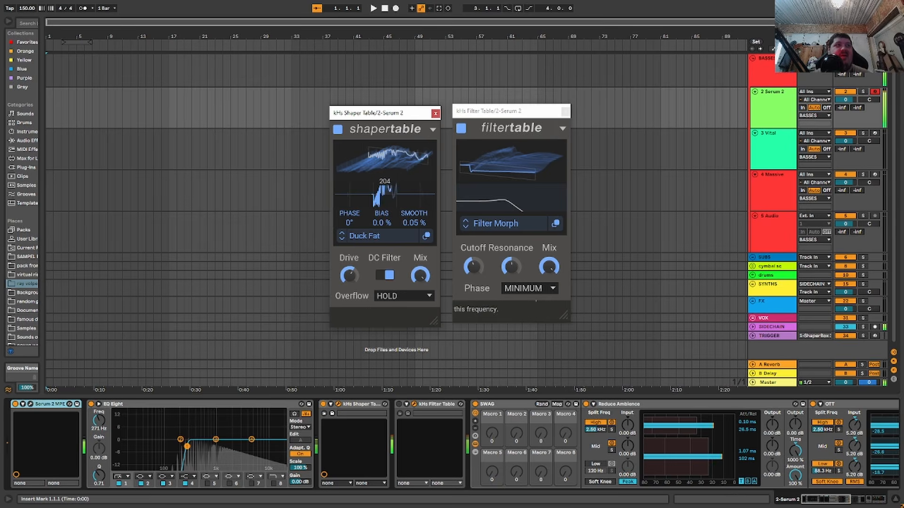
Step: Audition Shaper Table's Drive and shift its Phase to -180°, resetting the Phase to 0°
{"action": "mouse_move", "coordinate": [348, 278]}
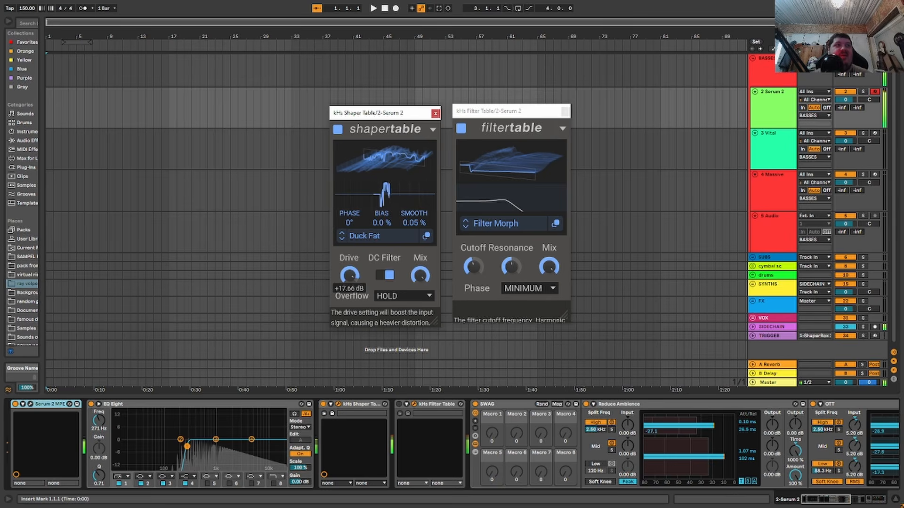
{"action": "mouse_move", "coordinate": [349, 275]}
{"action": "left_mouse_down"}
{"action": "mouse_move", "coordinate": [349, 293]}
{"action": "mouse_move", "coordinate": [349, 273]}
{"action": "left_mouse_up"}
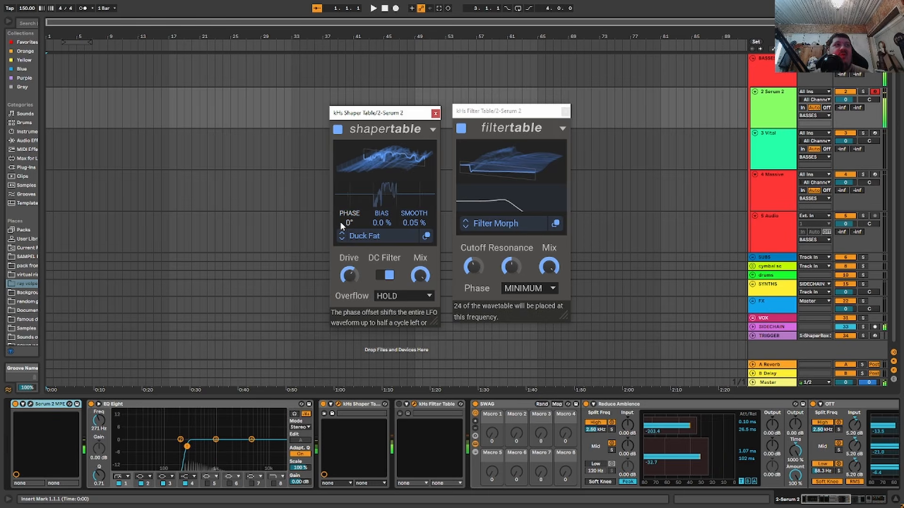
{"action": "left_click_drag", "start_coordinate": [341, 222], "coordinate": [341, 257]}
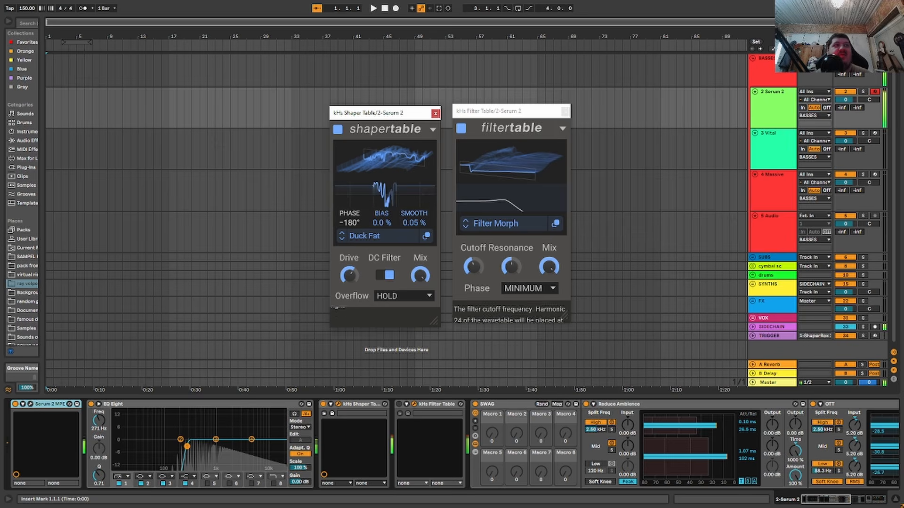
{"action": "double_click", "coordinate": [341, 223]}
Step: Audition changes to Shaper Table's Bias, Smooth, Mix and DC Filter, returning each to its starting setting
{"action": "left_click_drag", "start_coordinate": [383, 221], "coordinate": [383, 254]}
{"action": "double_click", "coordinate": [384, 223]}
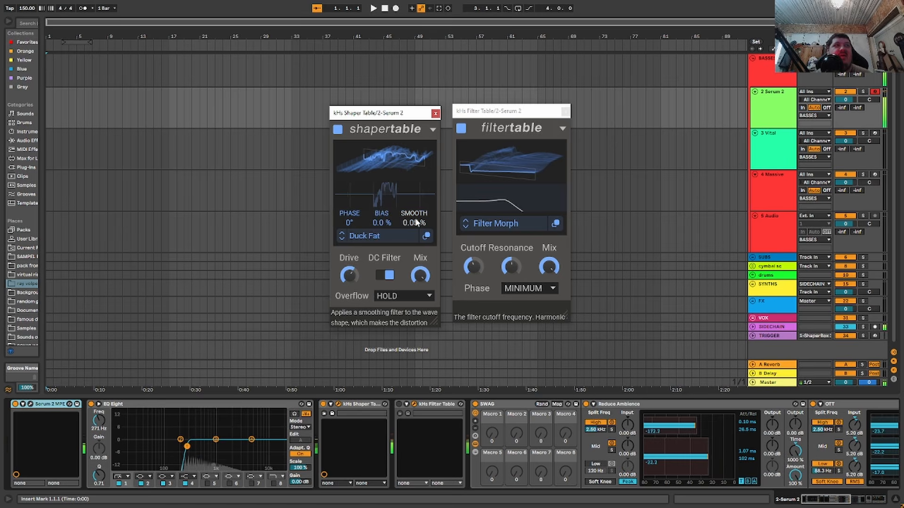
{"action": "mouse_move", "coordinate": [417, 222]}
{"action": "left_mouse_down"}
{"action": "mouse_move", "coordinate": [417, 185]}
{"action": "mouse_move", "coordinate": [417, 221]}
{"action": "left_mouse_up"}
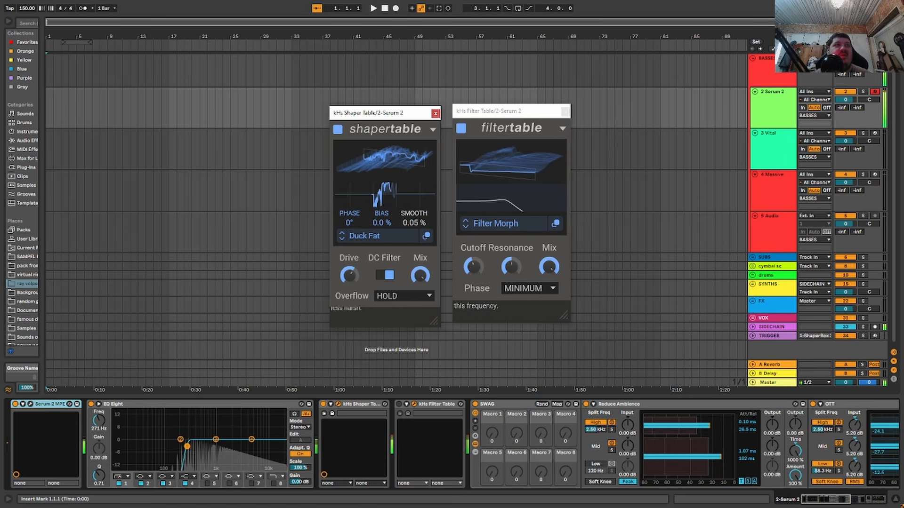
{"action": "mouse_move", "coordinate": [420, 275]}
{"action": "left_mouse_down"}
{"action": "mouse_move", "coordinate": [420, 339]}
{"action": "mouse_move", "coordinate": [420, 276]}
{"action": "left_mouse_up"}
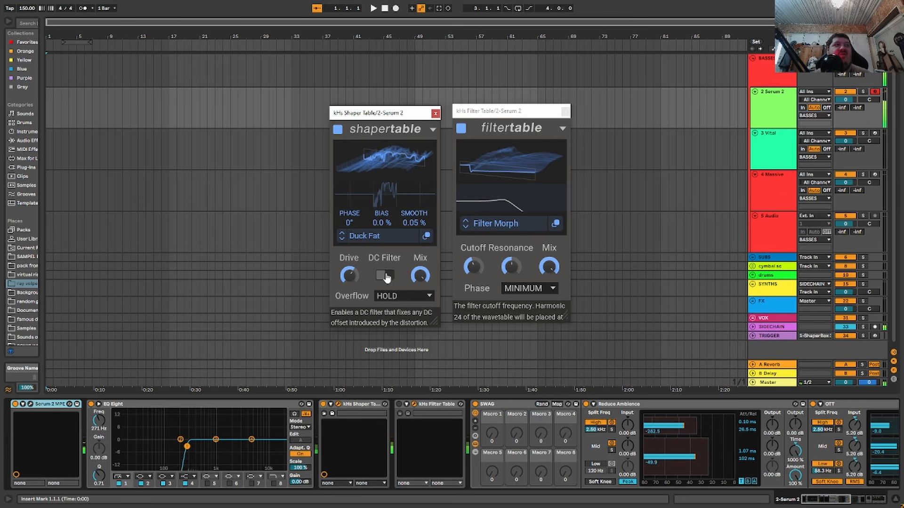
{"action": "left_click", "coordinate": [385, 276]}
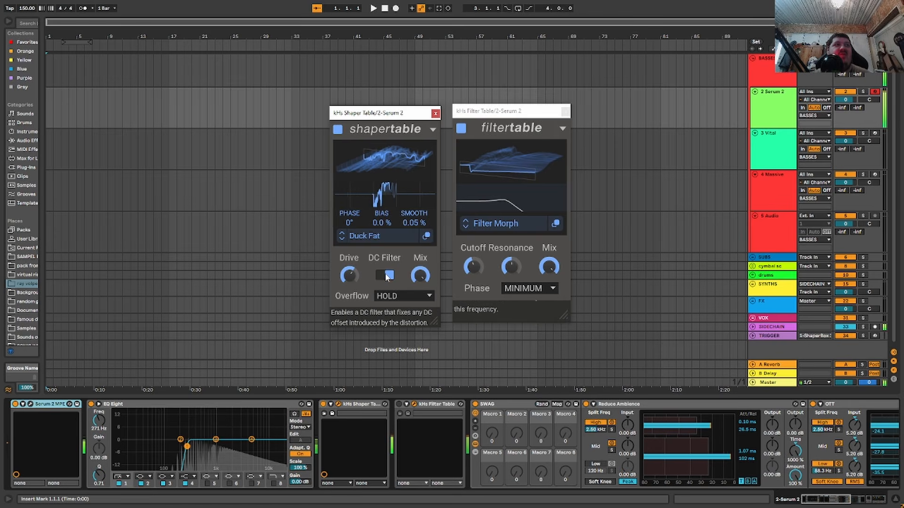
Step: Try the MIRROR and REPEAT overflow modes in Shaper Table and set Overflow back to HOLD
{"action": "left_click", "coordinate": [404, 296]}
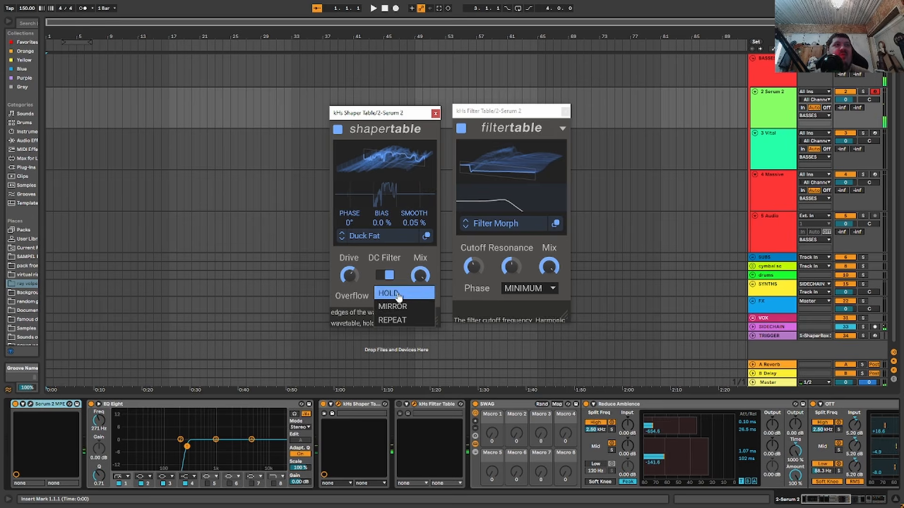
{"action": "left_click", "coordinate": [409, 307]}
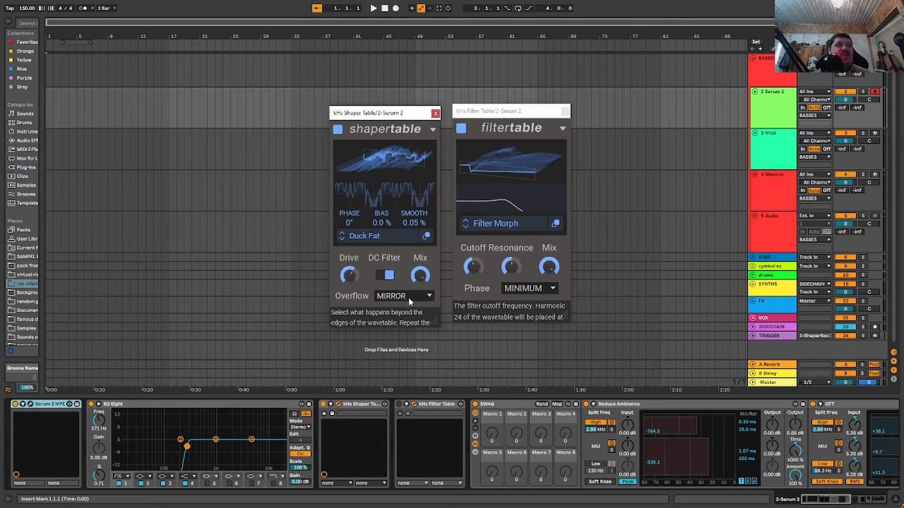
{"action": "left_click", "coordinate": [408, 297]}
{"action": "left_click", "coordinate": [418, 320]}
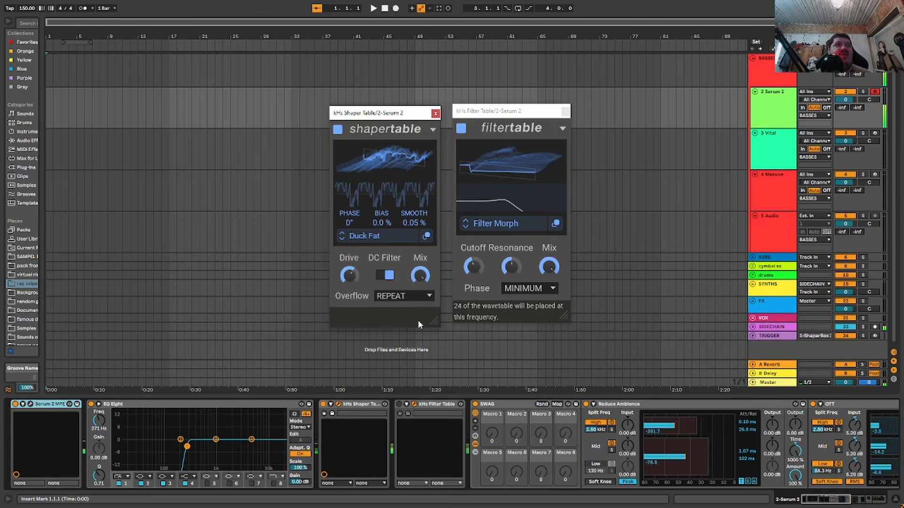
{"action": "left_click", "coordinate": [402, 296]}
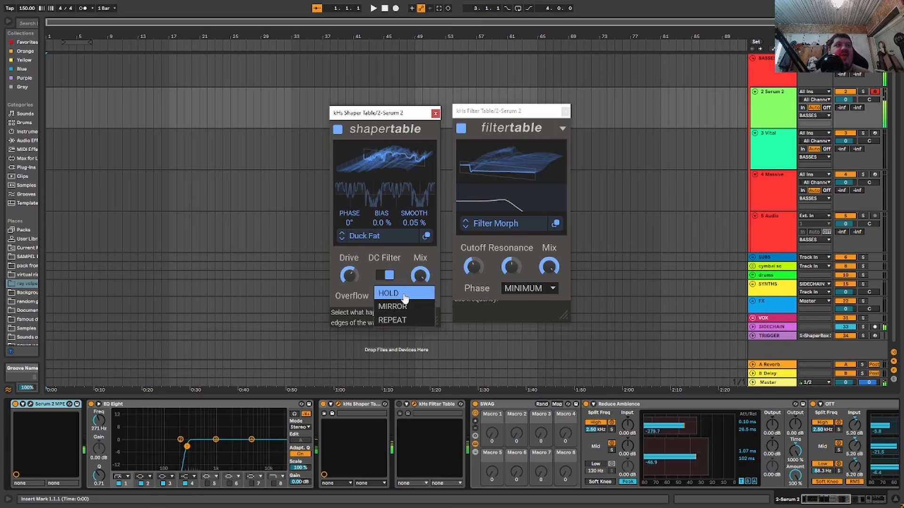
{"action": "left_click", "coordinate": [402, 295]}
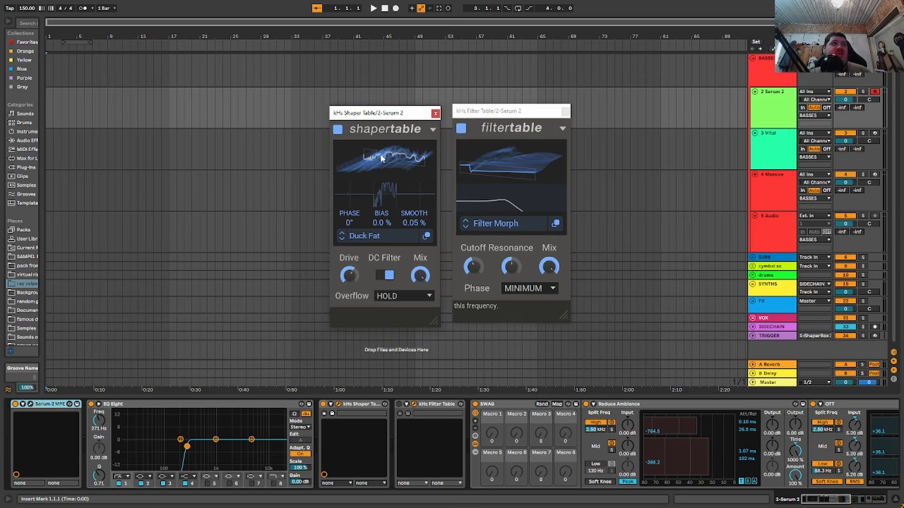
Step: Open Shaper Table's wavetable browser at "wavetables i found online" and look through its subfolders
{"action": "left_click", "coordinate": [363, 237]}
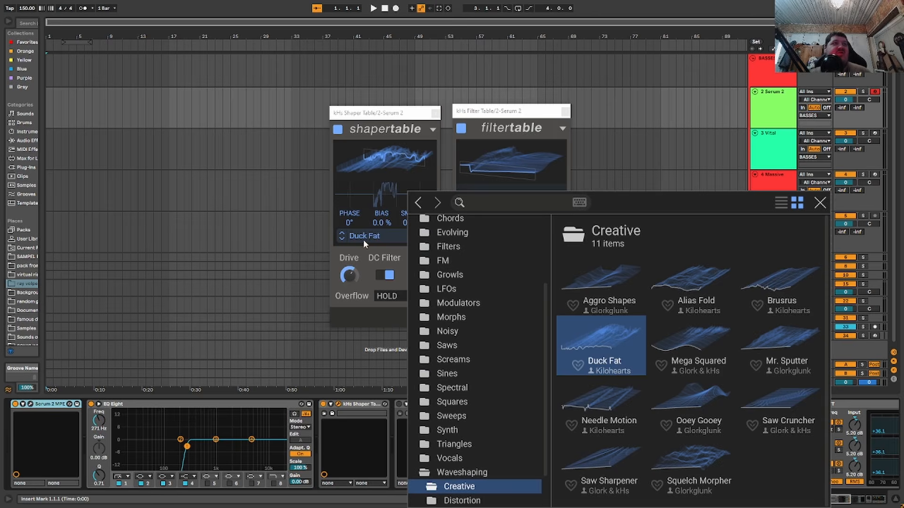
{"action": "scroll", "coordinate": [534, 354], "scroll_direction": "up", "scroll_amount": 4}
{"action": "left_click", "coordinate": [482, 278]}
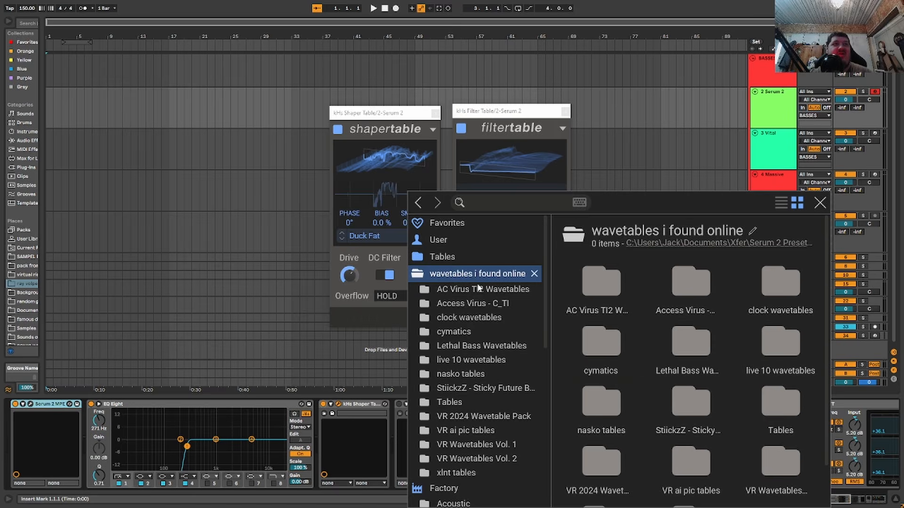
{"action": "scroll", "coordinate": [673, 323], "scroll_direction": "down", "scroll_amount": 2}
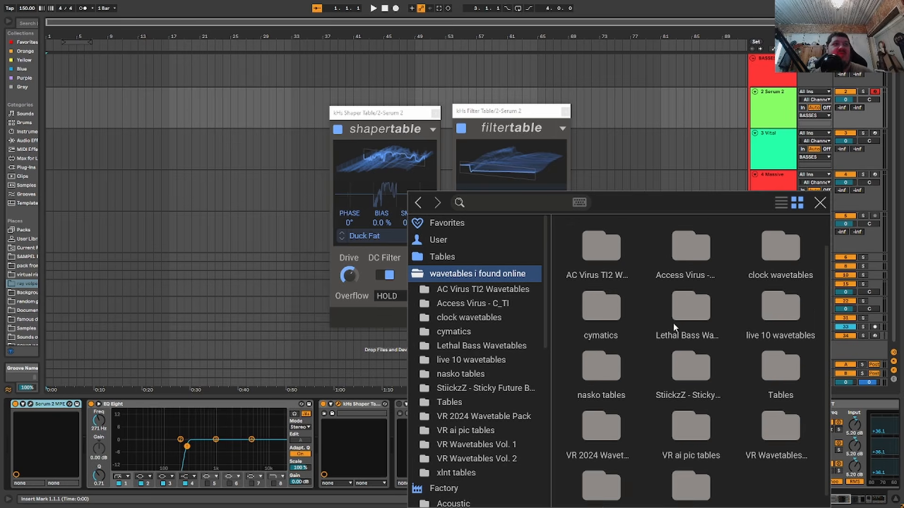
{"action": "scroll", "coordinate": [673, 324], "scroll_direction": "up", "scroll_amount": 2}
{"action": "scroll", "coordinate": [698, 329], "scroll_direction": "down", "scroll_amount": 2}
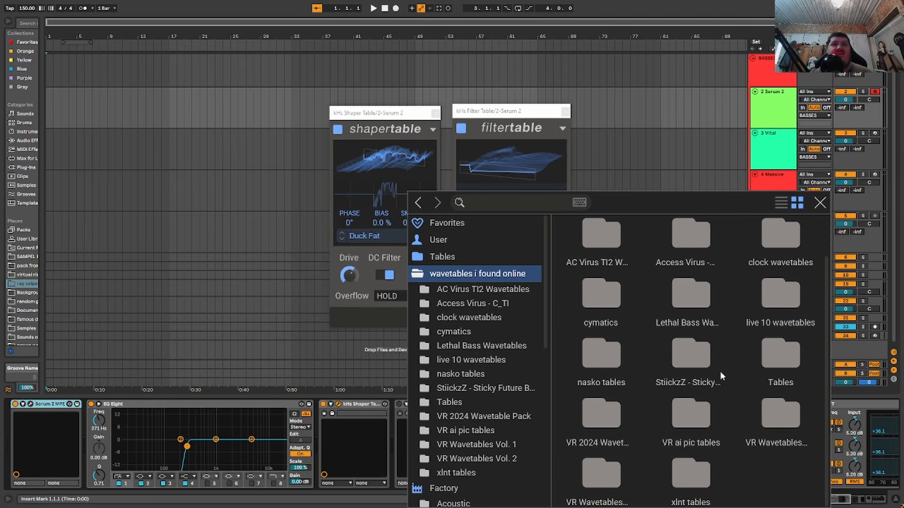
{"action": "scroll", "coordinate": [720, 375], "scroll_direction": "up", "scroll_amount": 2}
{"action": "scroll", "coordinate": [768, 390], "scroll_direction": "down", "scroll_amount": 2}
{"action": "scroll", "coordinate": [678, 353], "scroll_direction": "up", "scroll_amount": 2}
{"action": "scroll", "coordinate": [654, 405], "scroll_direction": "down", "scroll_amount": 2}
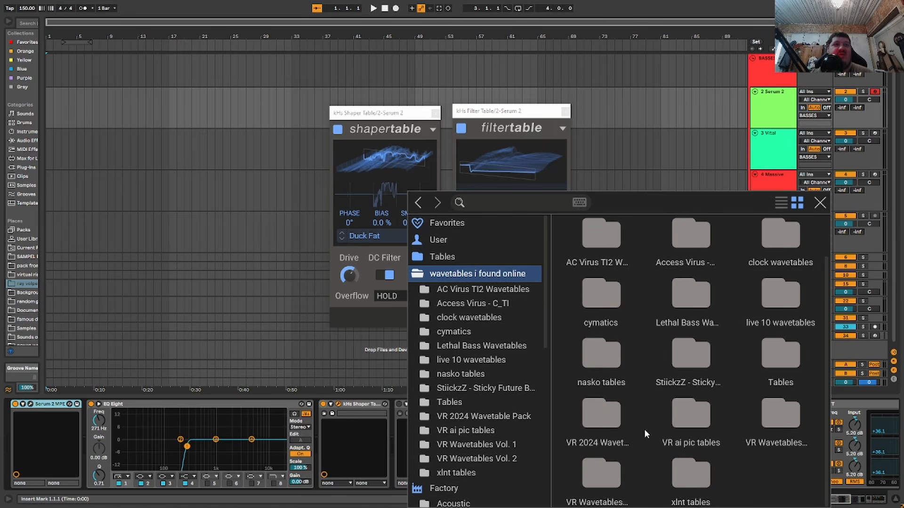
Step: Load the N-WT Formant 02 wavetable from WAVETABLES 2 inside nasko tables into Shaper Table
{"action": "double_click", "coordinate": [611, 361]}
{"action": "double_click", "coordinate": [696, 296]}
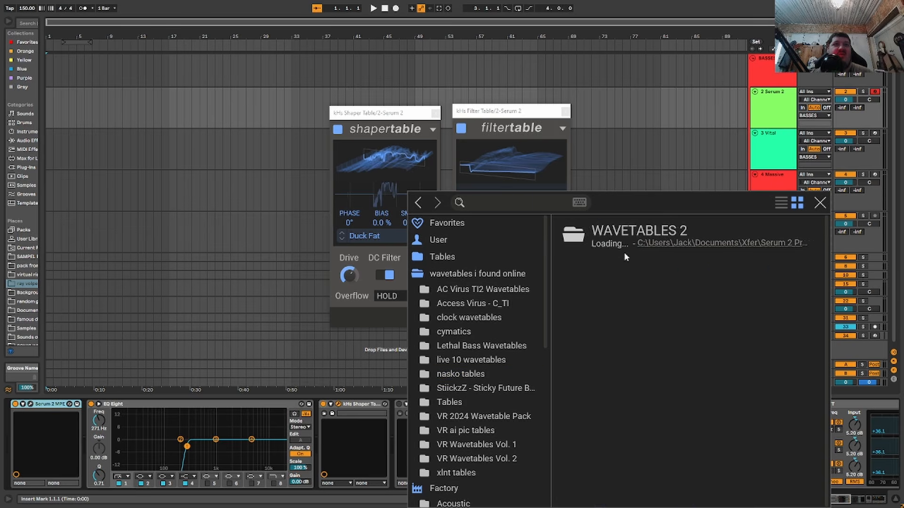
{"action": "scroll", "coordinate": [675, 360], "scroll_direction": "down", "scroll_amount": 1}
{"action": "scroll", "coordinate": [676, 360], "scroll_direction": "down", "scroll_amount": 3}
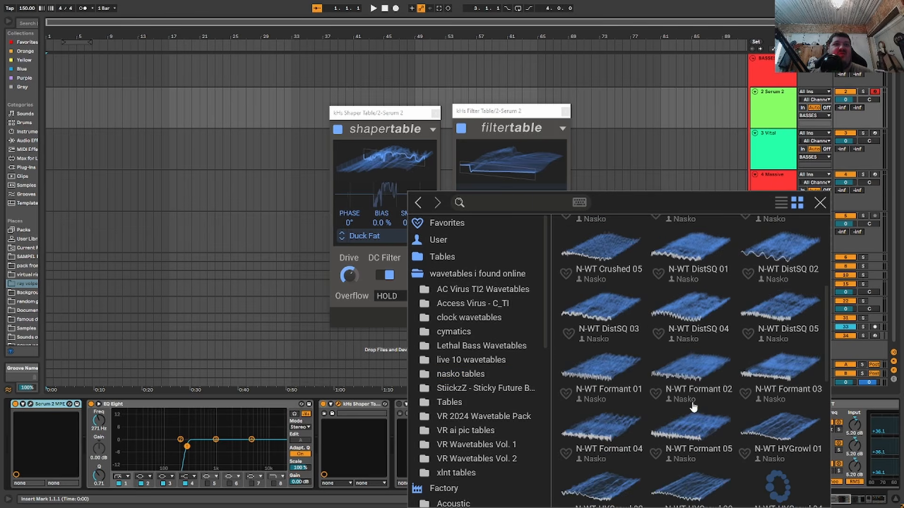
{"action": "left_click", "coordinate": [690, 372]}
{"action": "left_click", "coordinate": [820, 202]}
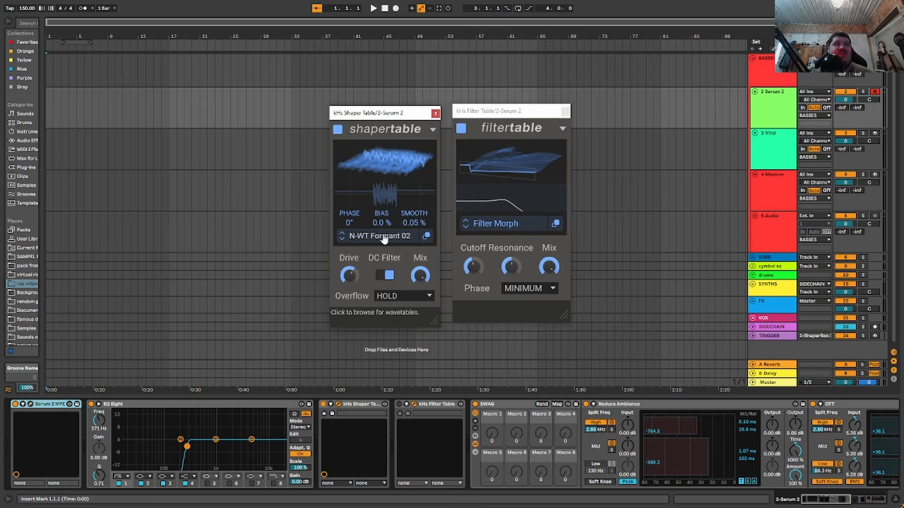
Step: Sweep the Formant wavetable's position, advance Shaper Table to N-WT HYGrowl 02 and sweep its position too
{"action": "mouse_move", "coordinate": [389, 172]}
{"action": "left_mouse_down"}
{"action": "mouse_move", "coordinate": [389, 212]}
{"action": "mouse_move", "coordinate": [389, 166]}
{"action": "left_mouse_up"}
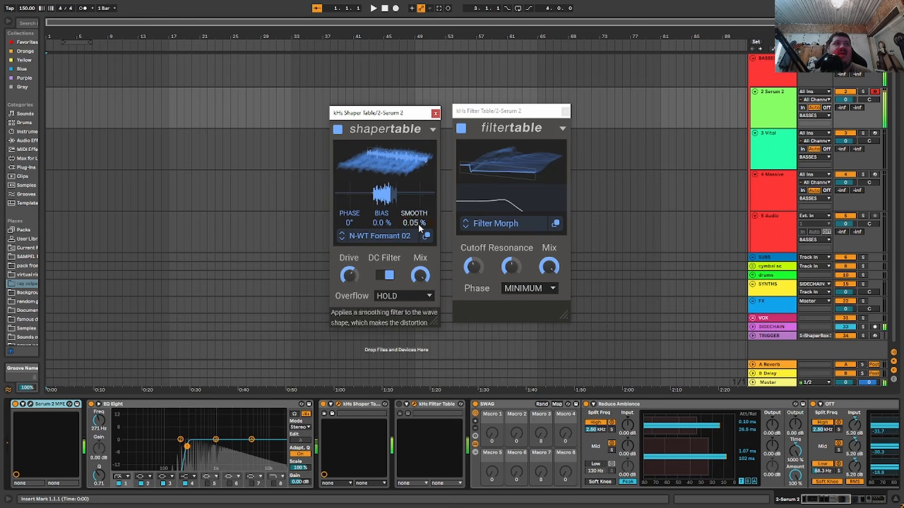
{"action": "left_click", "coordinate": [342, 239]}
{"action": "left_click", "coordinate": [341, 240]}
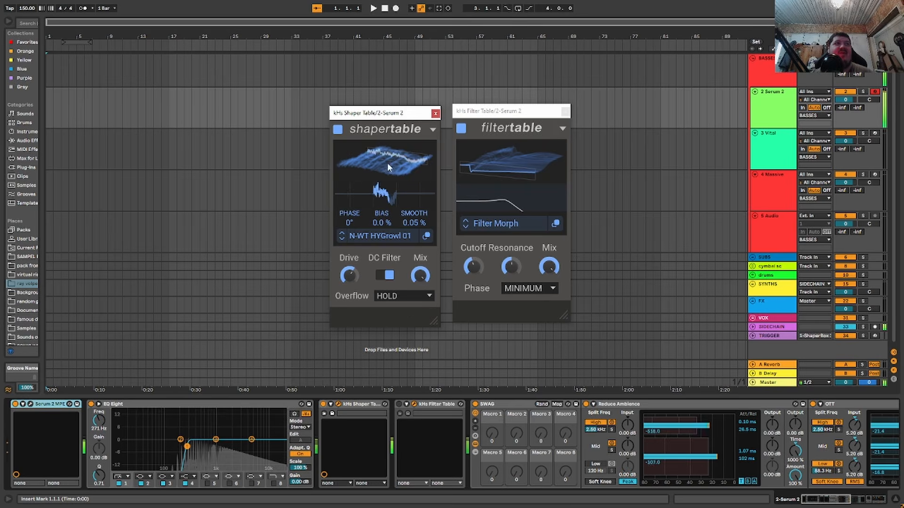
{"action": "left_click", "coordinate": [343, 239]}
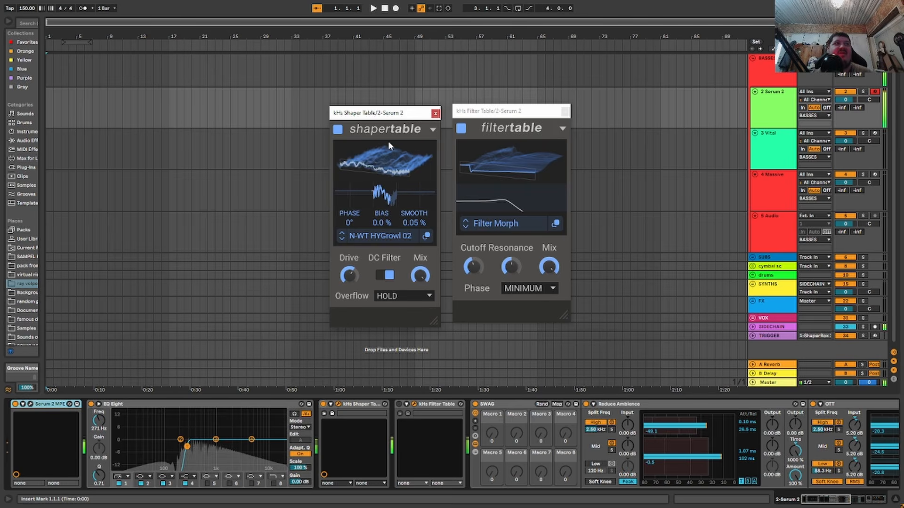
{"action": "left_click_drag", "start_coordinate": [386, 169], "coordinate": [386, 130]}
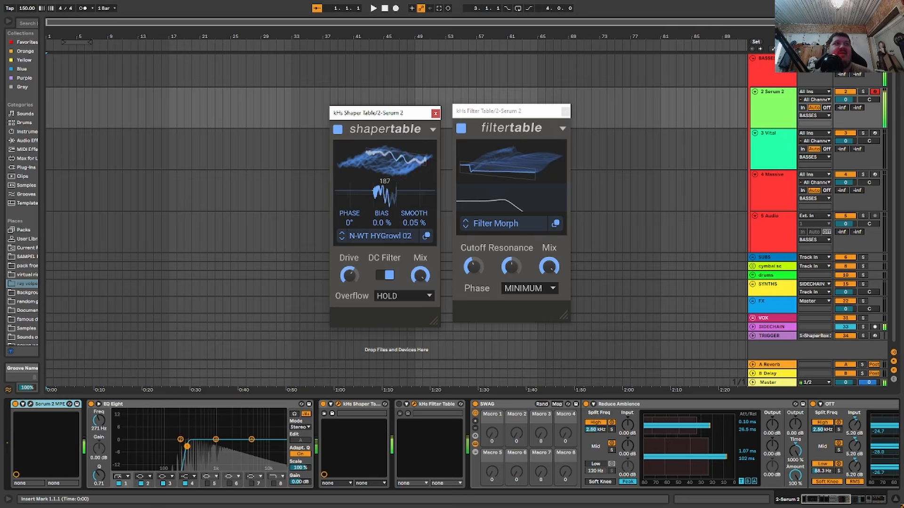
Step: Advance Shaper Table to the N-WT HYGrowl 04 wavetable and audition different Drive and Mix amounts
{"action": "left_click", "coordinate": [342, 240]}
{"action": "left_click", "coordinate": [342, 239]}
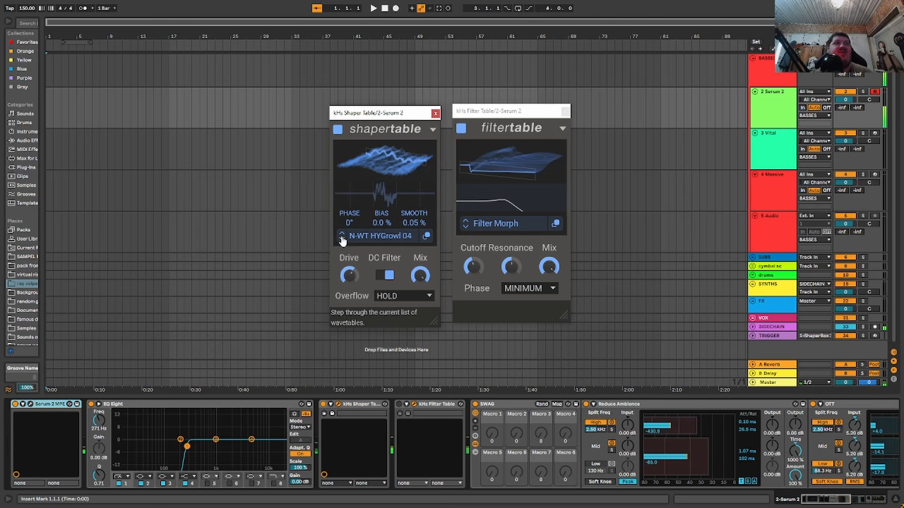
{"action": "left_click_drag", "start_coordinate": [348, 275], "coordinate": [349, 287]}
{"action": "mouse_move", "coordinate": [420, 276]}
{"action": "left_mouse_down"}
{"action": "mouse_move", "coordinate": [420, 289]}
{"action": "mouse_move", "coordinate": [420, 274]}
{"action": "left_mouse_up"}
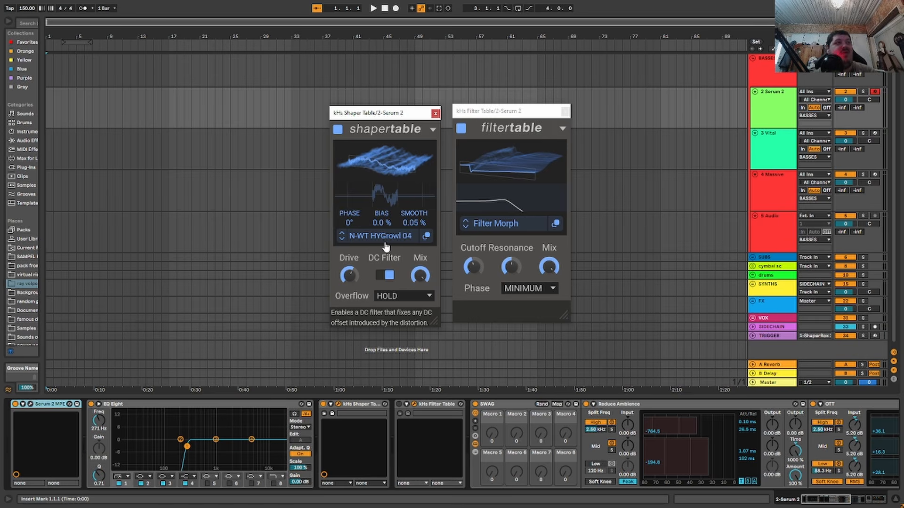
Step: Turn on the Filter Table device, sweep its Cutoff and raise its Resonance to about 288 %
{"action": "left_click", "coordinate": [399, 404]}
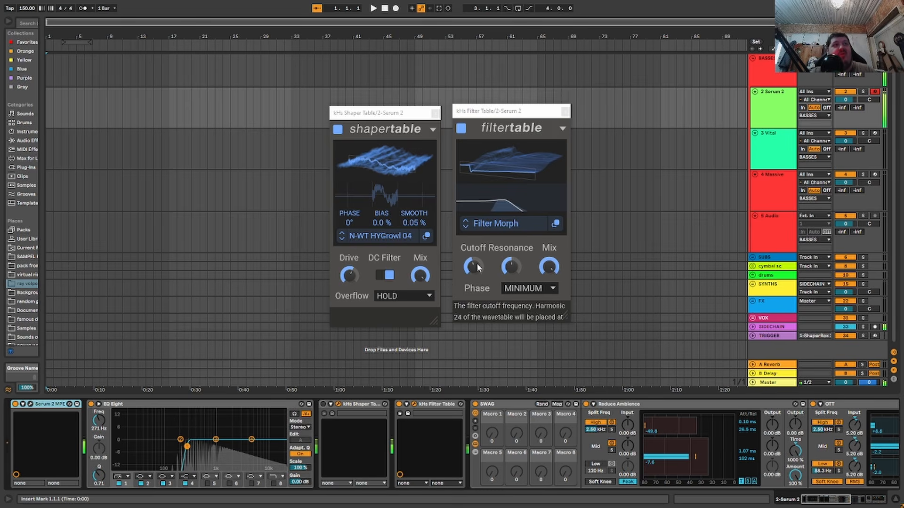
{"action": "mouse_move", "coordinate": [476, 264]}
{"action": "left_mouse_down"}
{"action": "mouse_move", "coordinate": [476, 247]}
{"action": "mouse_move", "coordinate": [476, 258]}
{"action": "left_mouse_up"}
{"action": "left_click_drag", "start_coordinate": [512, 267], "coordinate": [512, 249]}
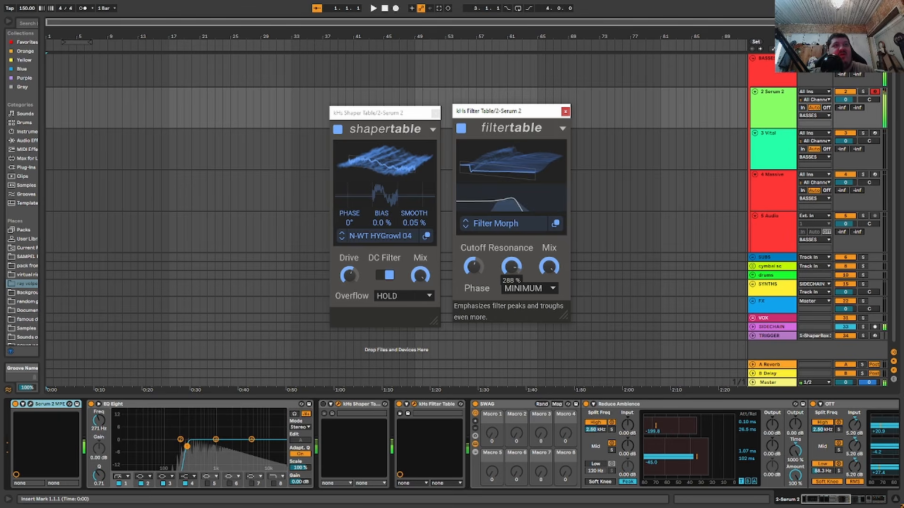
Step: Audition Filter Table's Linear, Original and Raw phase modes, returning the Phase setting to Minimum
{"action": "left_click", "coordinate": [552, 273]}
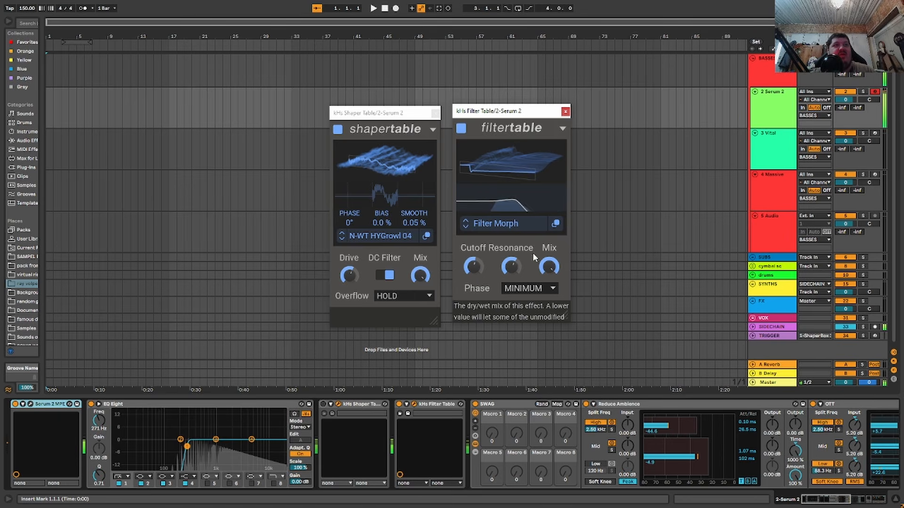
{"action": "left_click", "coordinate": [524, 290]}
{"action": "left_click", "coordinate": [520, 303]}
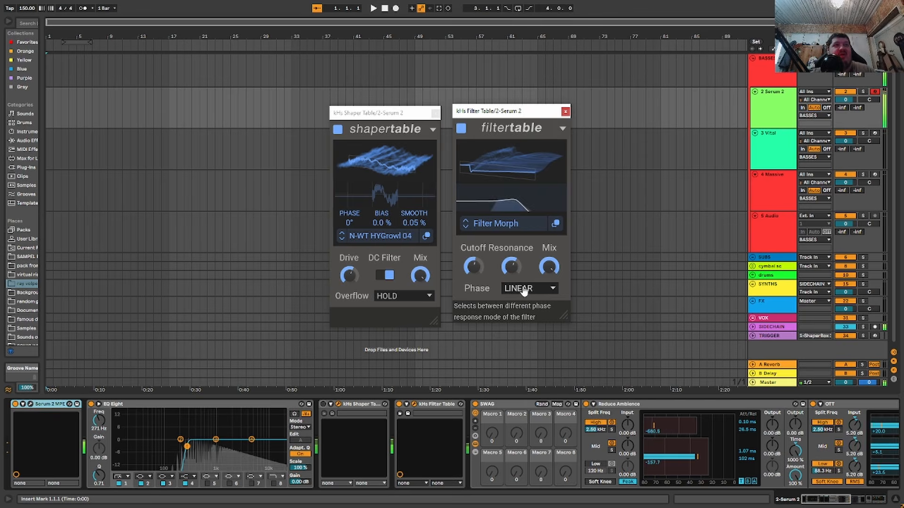
{"action": "left_click", "coordinate": [522, 292]}
{"action": "left_click", "coordinate": [523, 317]}
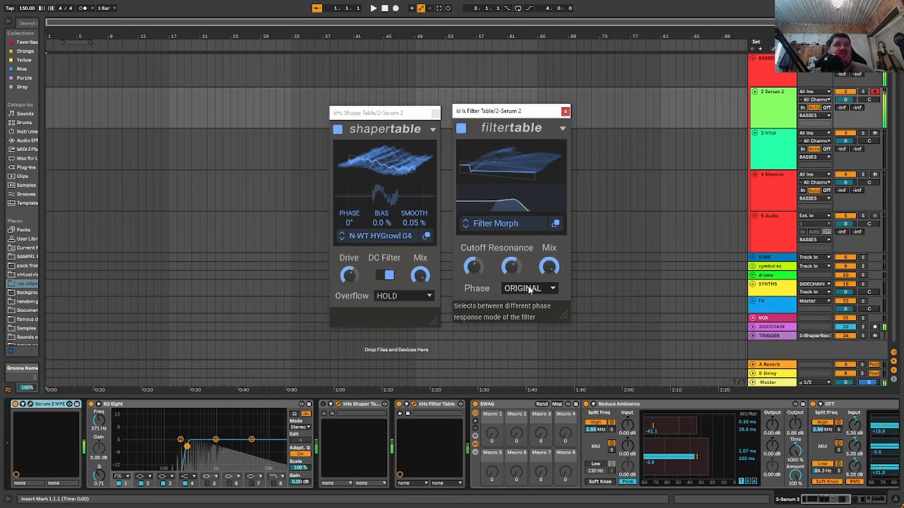
{"action": "left_click", "coordinate": [530, 289]}
{"action": "left_click", "coordinate": [518, 330]}
{"action": "left_click", "coordinate": [530, 289]}
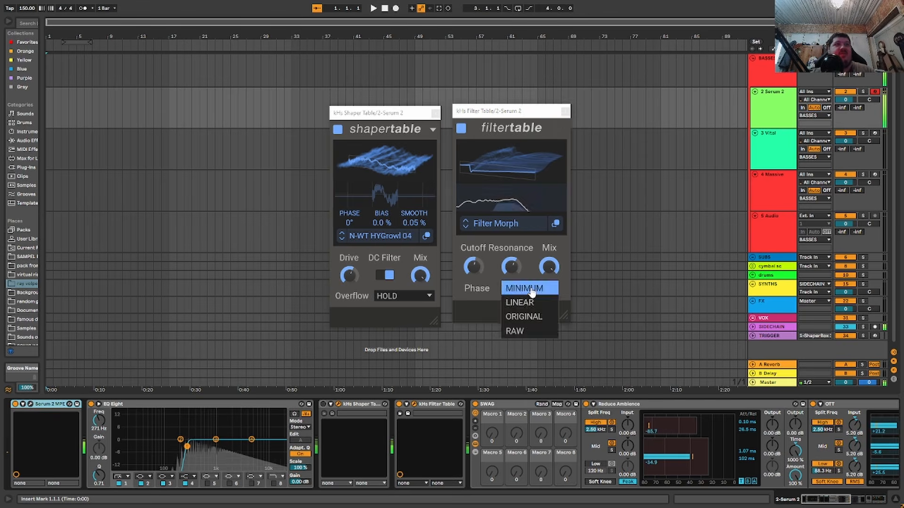
{"action": "left_click", "coordinate": [531, 290]}
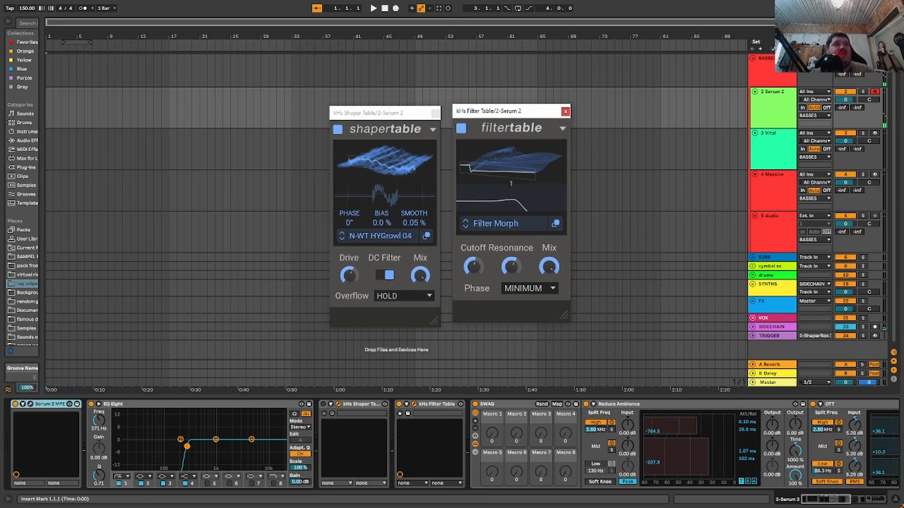
Step: Load the Notchdrop wavetable from the factory Classic filters into Filter Table and sweep its Cutoff and wavetable position
{"action": "left_click", "coordinate": [497, 223]}
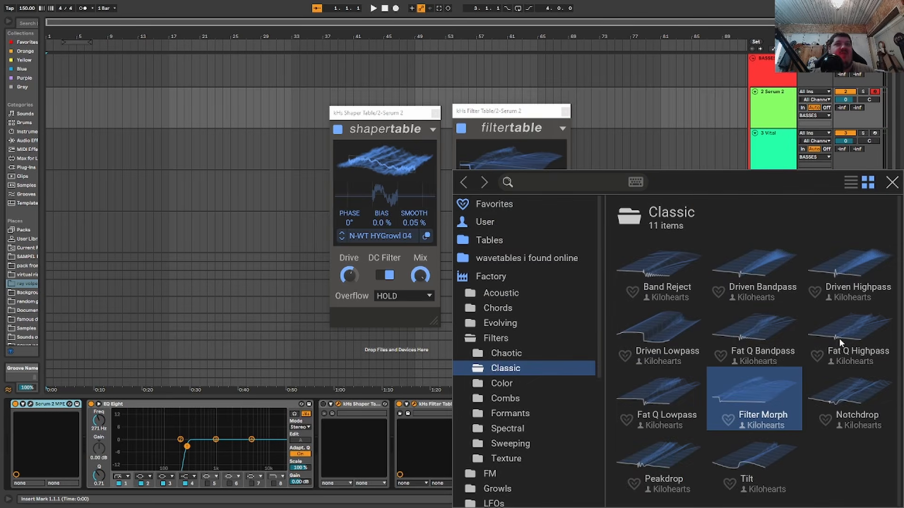
{"action": "left_click", "coordinate": [846, 395]}
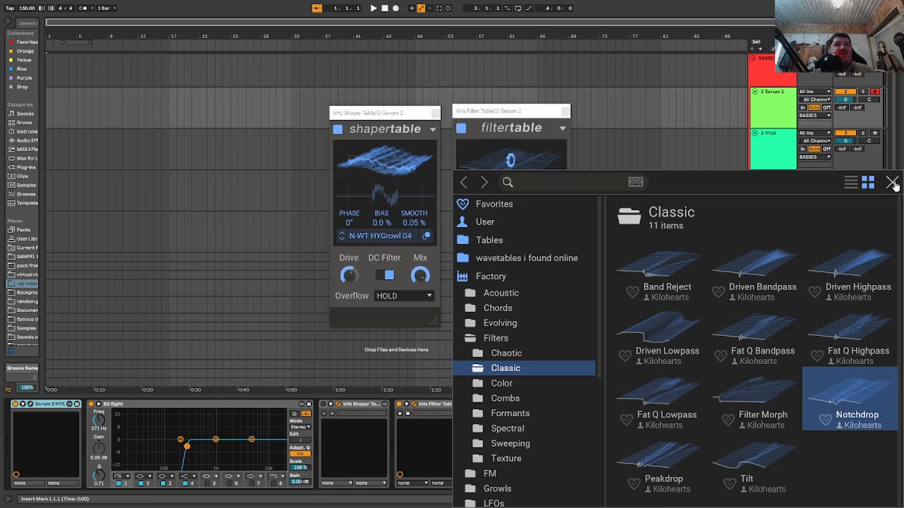
{"action": "left_click", "coordinate": [892, 183]}
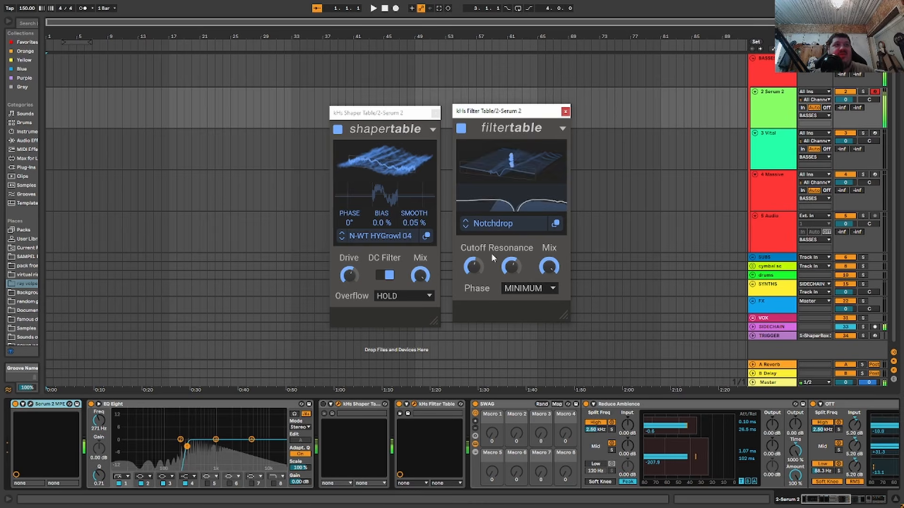
{"action": "left_click_drag", "start_coordinate": [474, 267], "coordinate": [473, 293]}
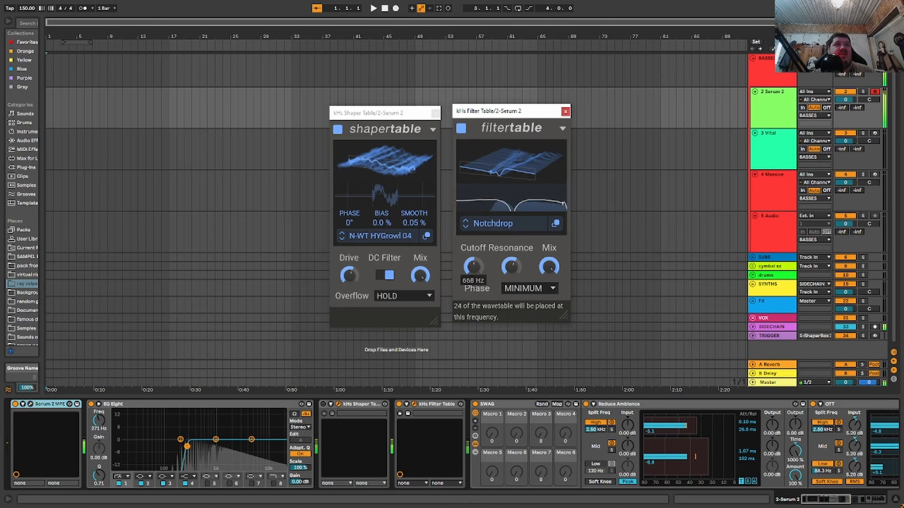
{"action": "mouse_move", "coordinate": [511, 165]}
{"action": "left_mouse_down"}
{"action": "mouse_move", "coordinate": [511, 109]}
{"action": "mouse_move", "coordinate": [510, 165]}
{"action": "mouse_move", "coordinate": [510, 114]}
{"action": "mouse_move", "coordinate": [510, 150]}
{"action": "left_mouse_up"}
Step: Try to load the Amber wavetable into Filter Table from the Collection folder of live 10 wavetables
{"action": "left_click", "coordinate": [490, 226]}
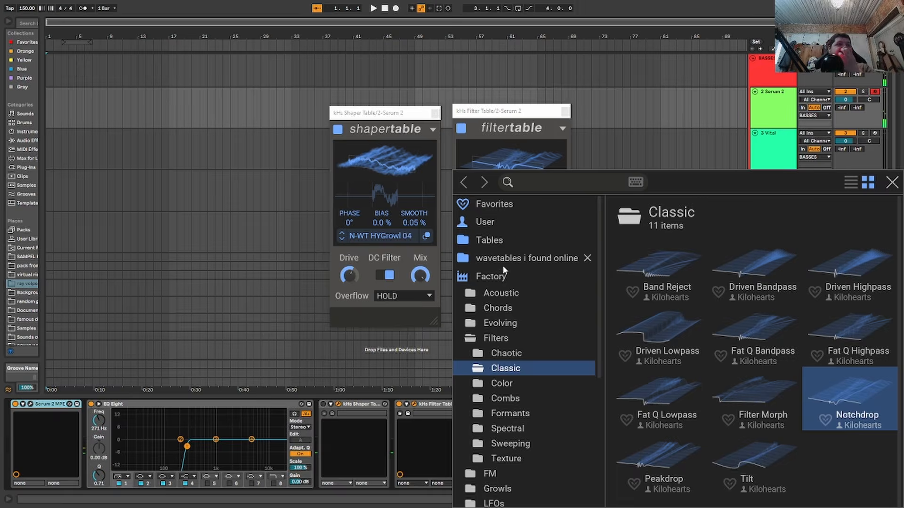
{"action": "left_click", "coordinate": [502, 262]}
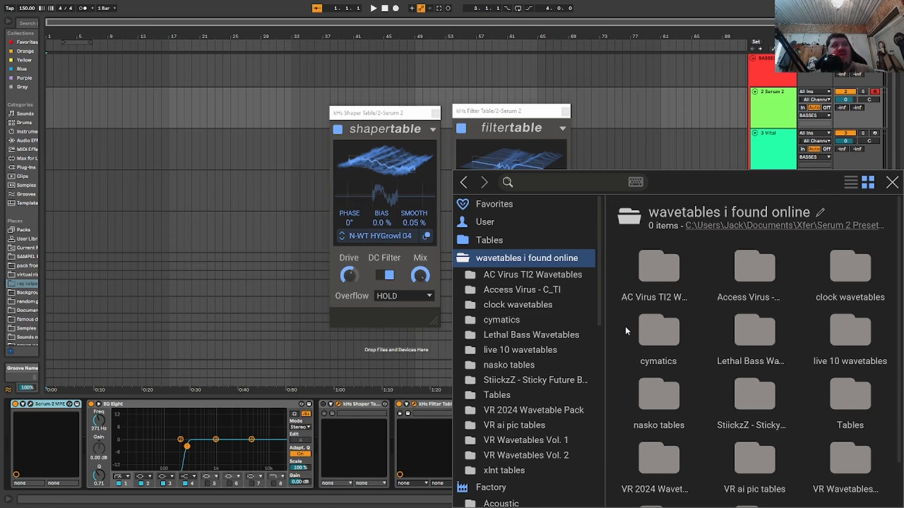
{"action": "scroll", "coordinate": [652, 360], "scroll_direction": "down", "scroll_amount": 1}
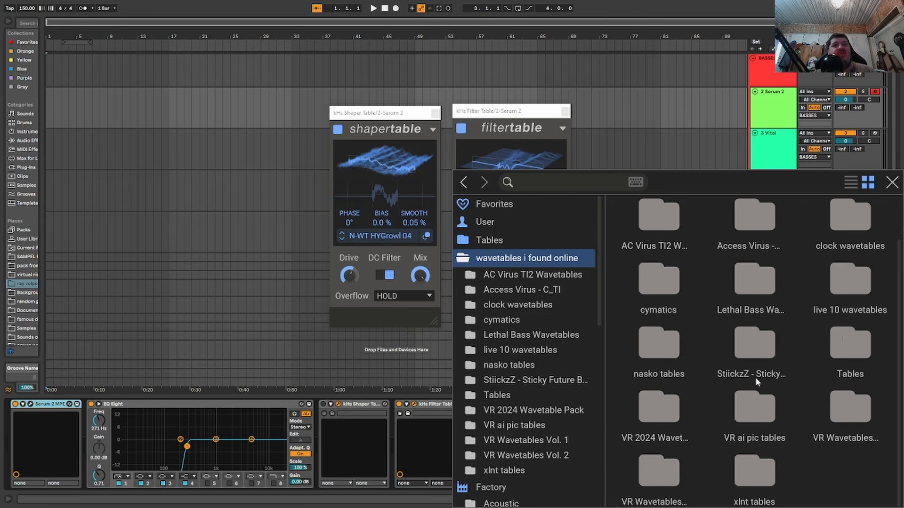
{"action": "scroll", "coordinate": [674, 281], "scroll_direction": "up", "scroll_amount": 1}
{"action": "scroll", "coordinate": [791, 285], "scroll_direction": "down", "scroll_amount": 1}
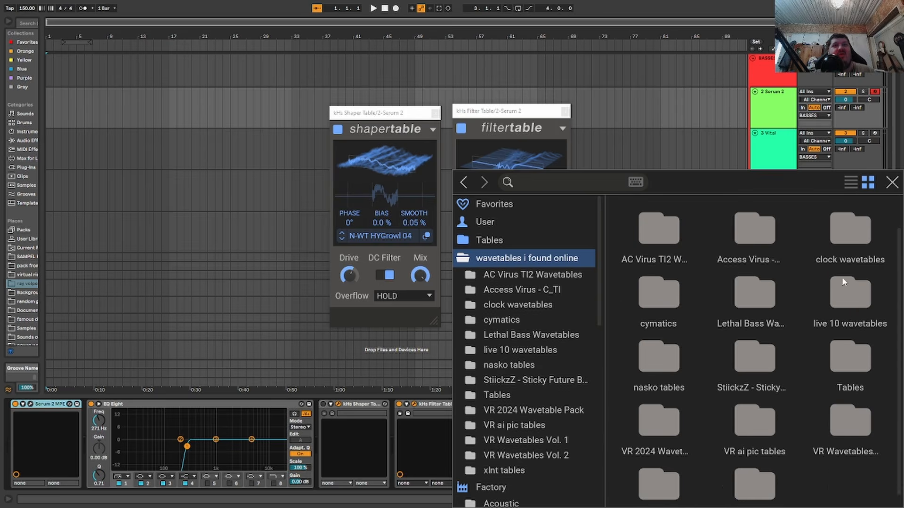
{"action": "double_click", "coordinate": [860, 307]}
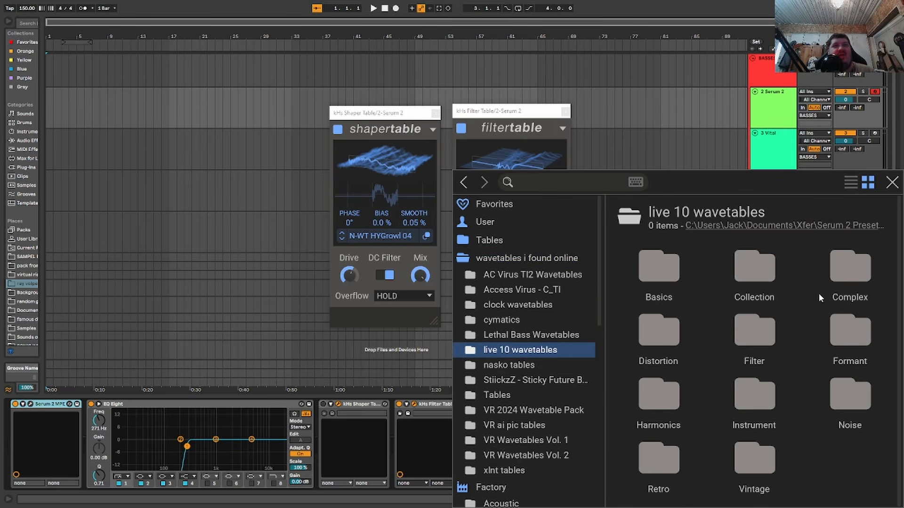
{"action": "double_click", "coordinate": [756, 269]}
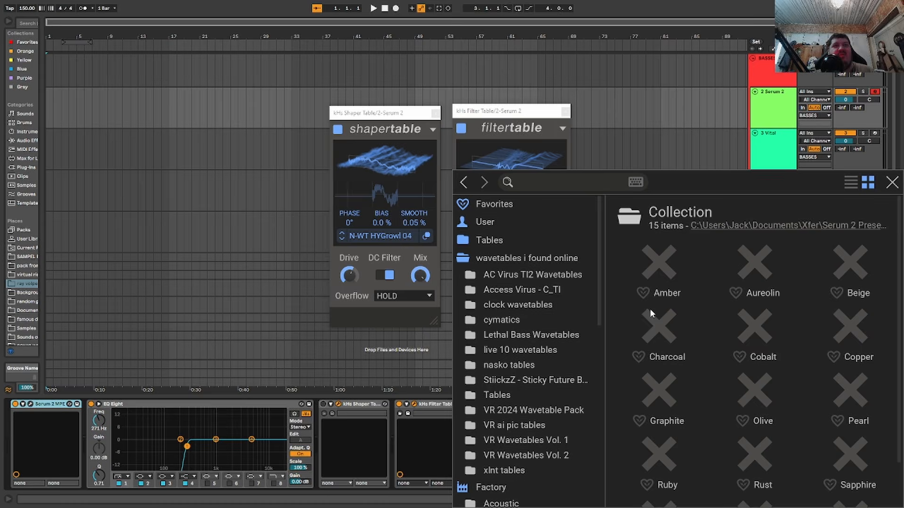
{"action": "double_click", "coordinate": [661, 267]}
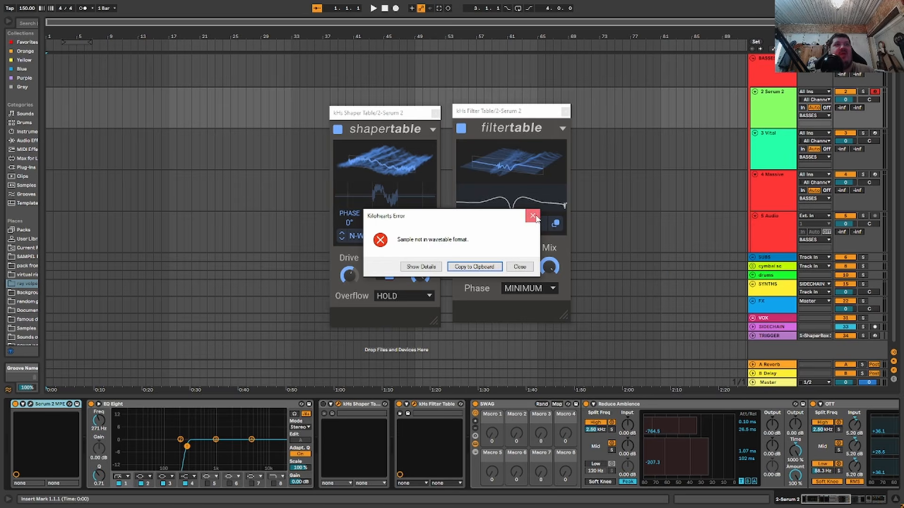
{"action": "left_click", "coordinate": [532, 216]}
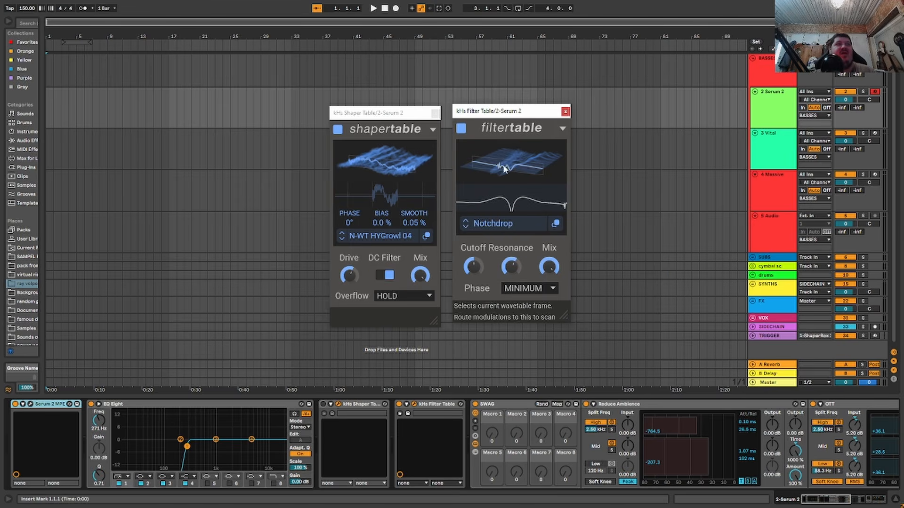
Step: Load Complextro Waves from VR Wavetables Vol. 2 into Filter Table and sweep its wavetable position and Cutoff
{"action": "left_click", "coordinate": [485, 223]}
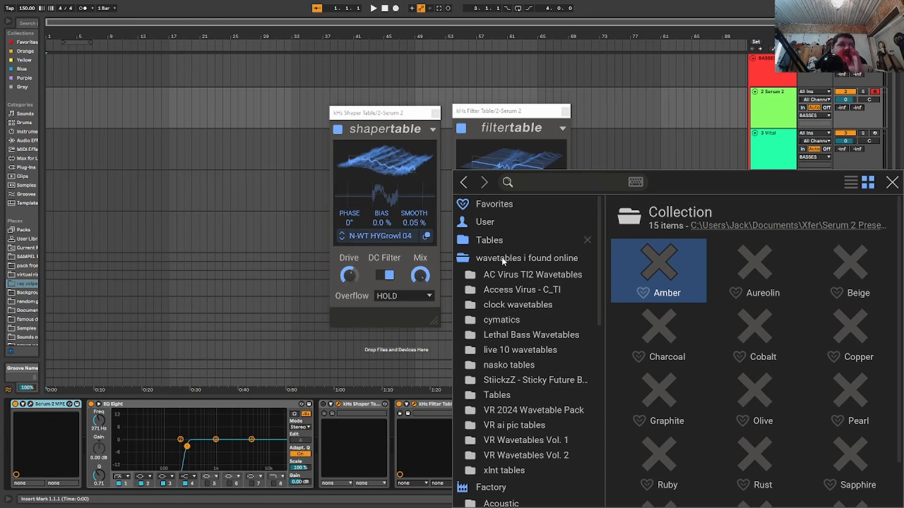
{"action": "left_click", "coordinate": [520, 309]}
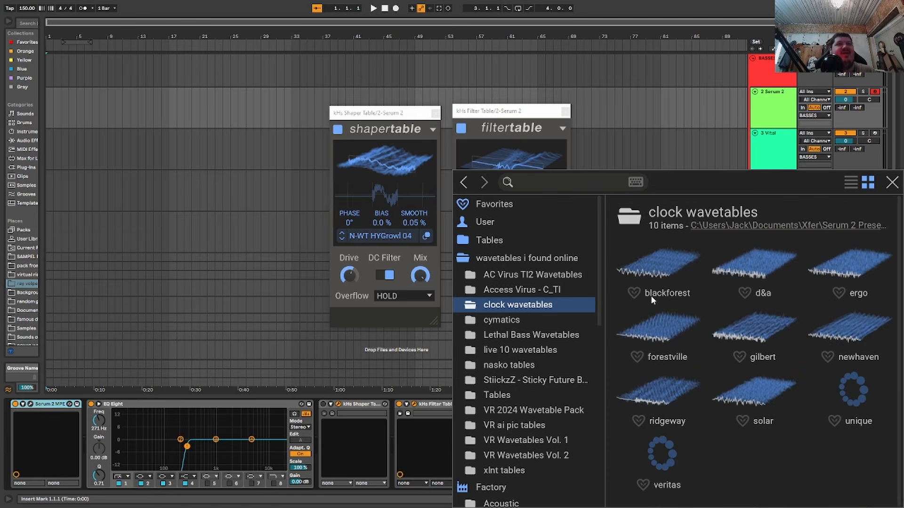
{"action": "left_click", "coordinate": [502, 320]}
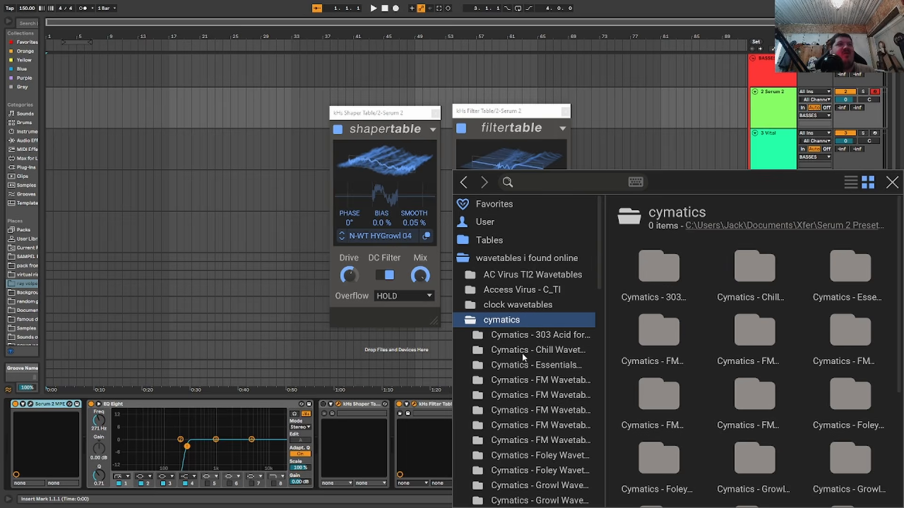
{"action": "left_click", "coordinate": [477, 306]}
{"action": "scroll", "coordinate": [519, 292], "scroll_direction": "down", "scroll_amount": 10}
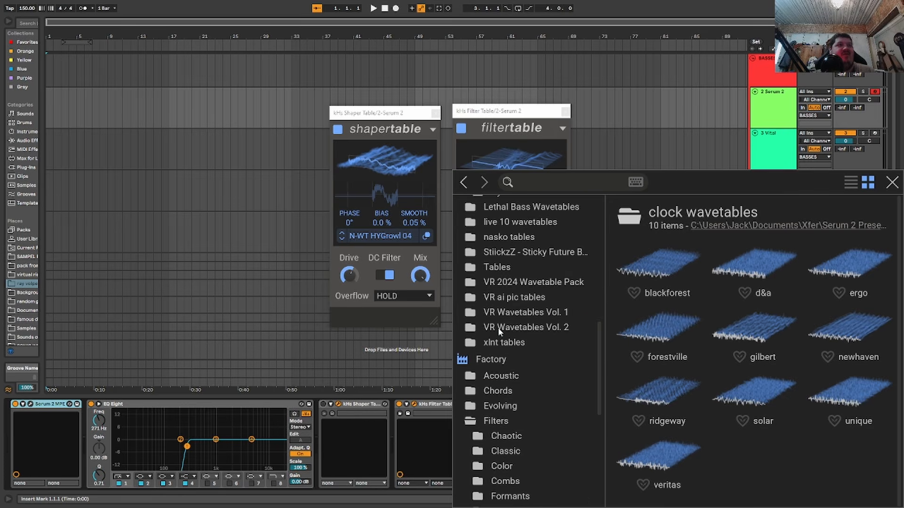
{"action": "left_click", "coordinate": [498, 327]}
{"action": "scroll", "coordinate": [690, 349], "scroll_direction": "down", "scroll_amount": 1}
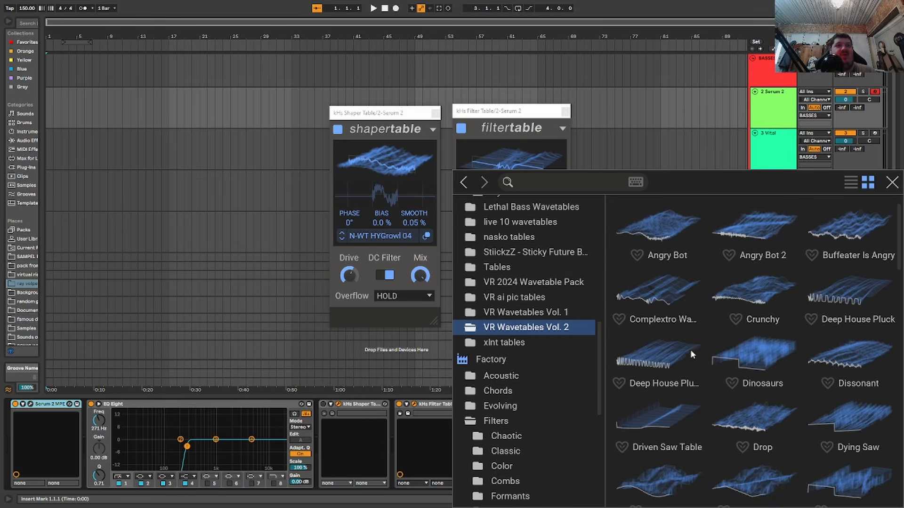
{"action": "double_click", "coordinate": [652, 304]}
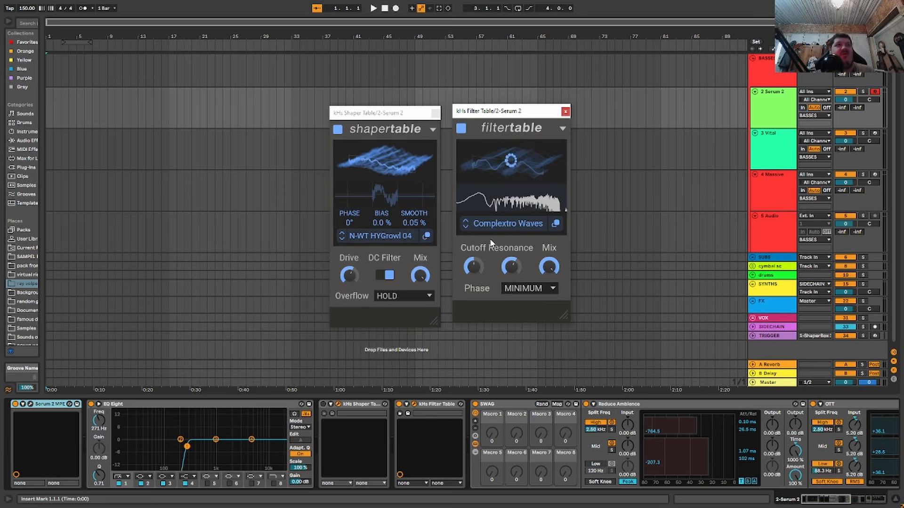
{"action": "left_click_drag", "start_coordinate": [509, 164], "coordinate": [509, 127]}
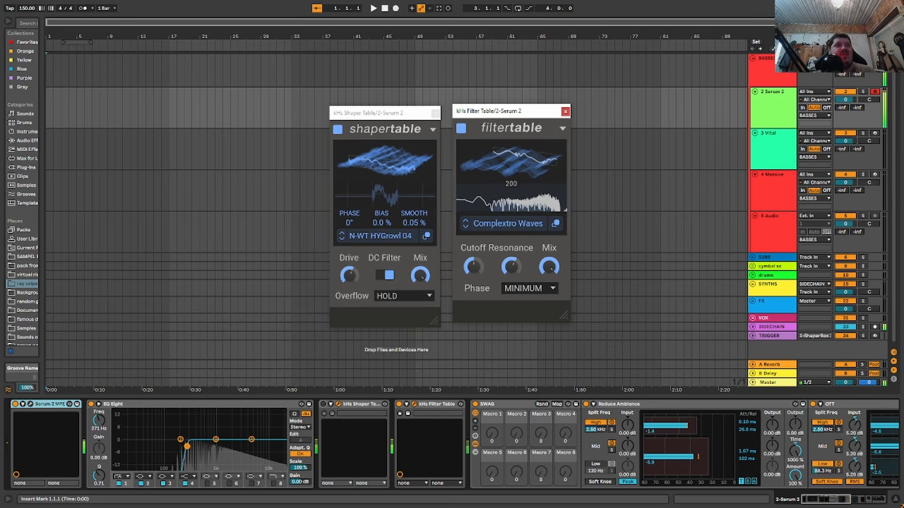
{"action": "mouse_move", "coordinate": [473, 267]}
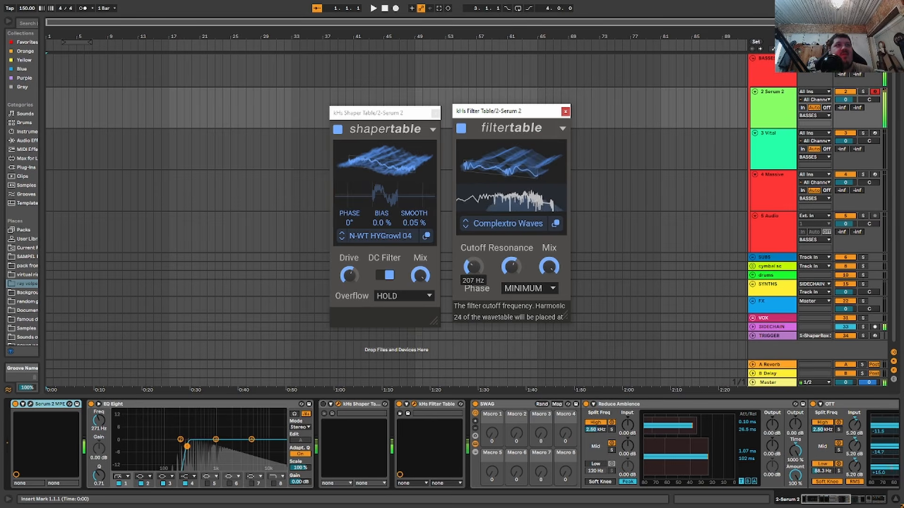
Step: Advance Filter Table to the Dinosaurs wavetable and sweep its wavetable position and Cutoff
{"action": "left_click", "coordinate": [467, 228]}
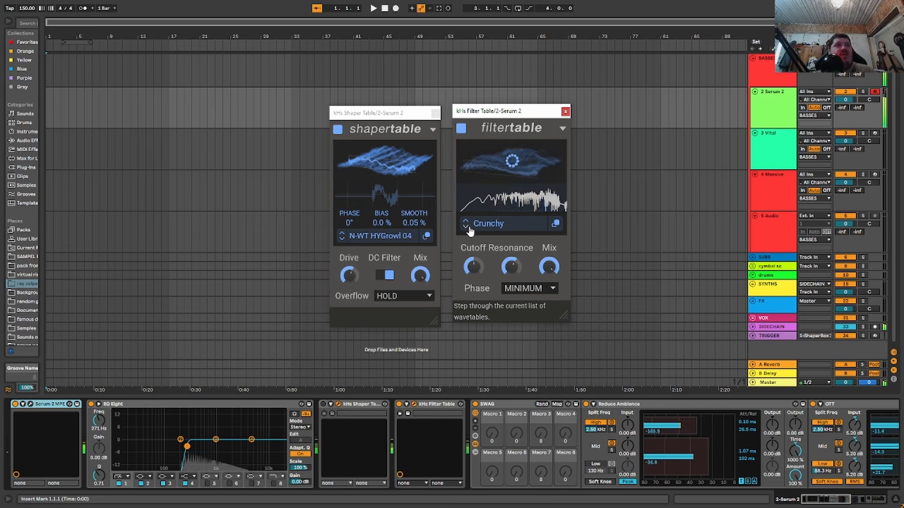
{"action": "left_click", "coordinate": [467, 228]}
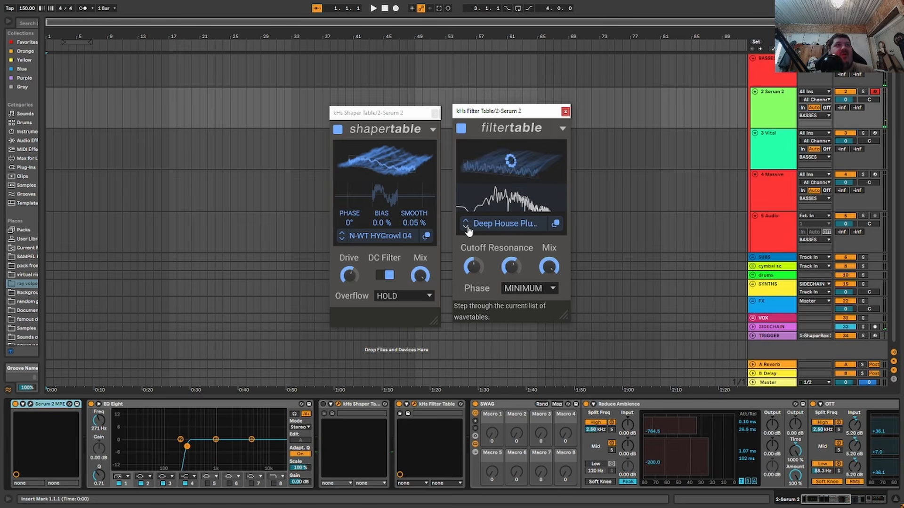
{"action": "left_click", "coordinate": [467, 227]}
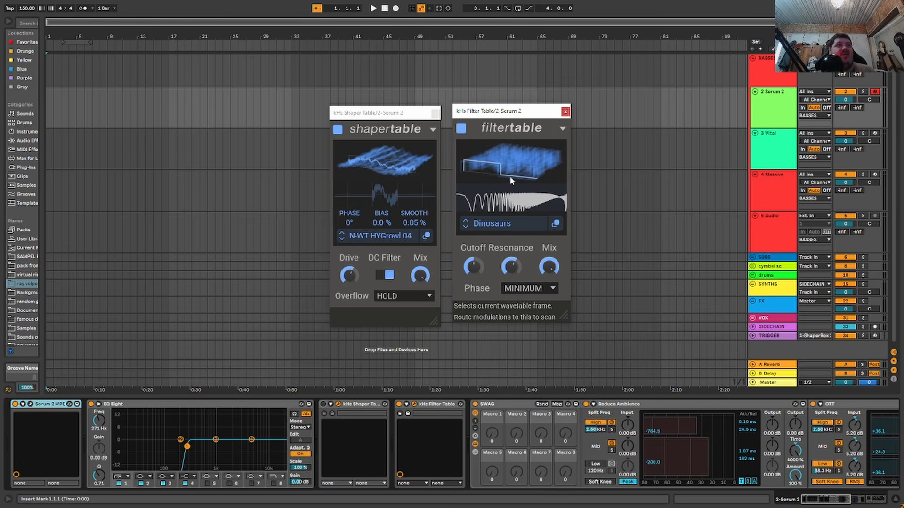
{"action": "mouse_move", "coordinate": [508, 180]}
{"action": "left_mouse_down"}
{"action": "mouse_move", "coordinate": [508, 165]}
{"action": "mouse_move", "coordinate": [507, 178]}
{"action": "mouse_move", "coordinate": [508, 171]}
{"action": "mouse_move", "coordinate": [521, 175]}
{"action": "left_mouse_up"}
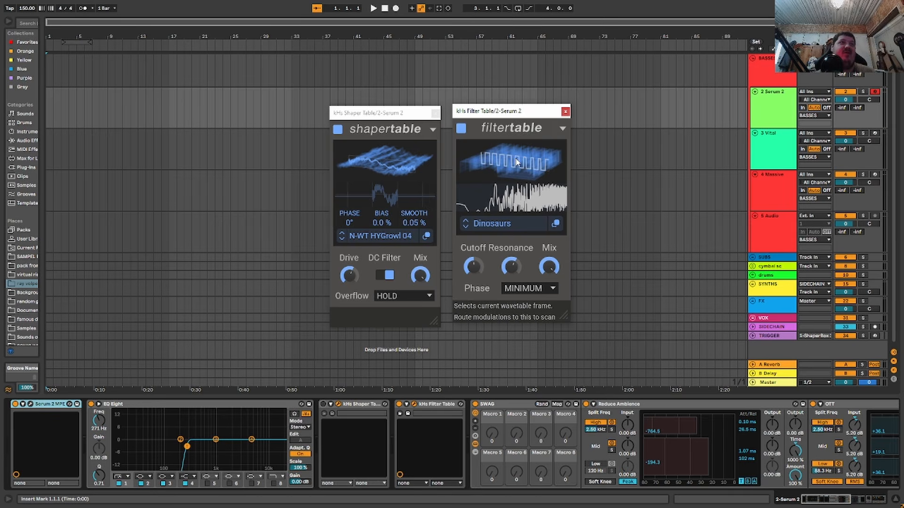
{"action": "left_click_drag", "start_coordinate": [521, 147], "coordinate": [521, 139]}
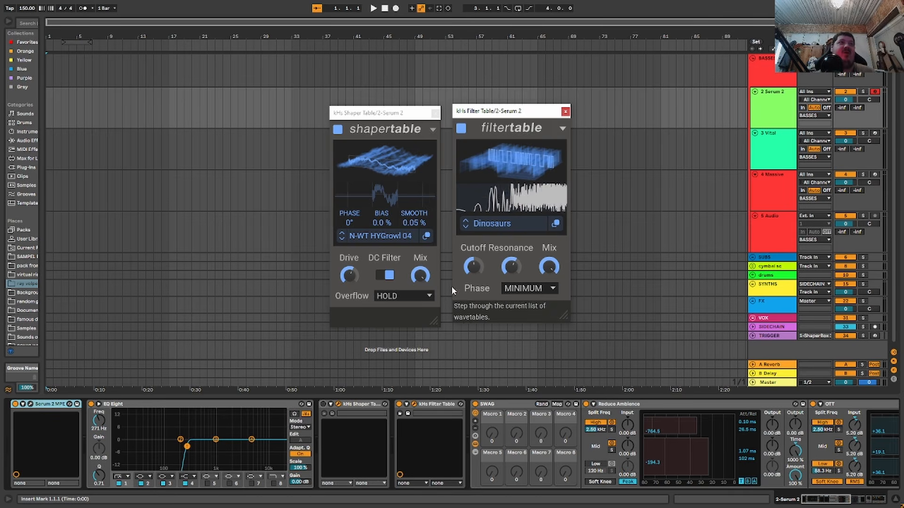
{"action": "left_click_drag", "start_coordinate": [473, 267], "coordinate": [474, 244]}
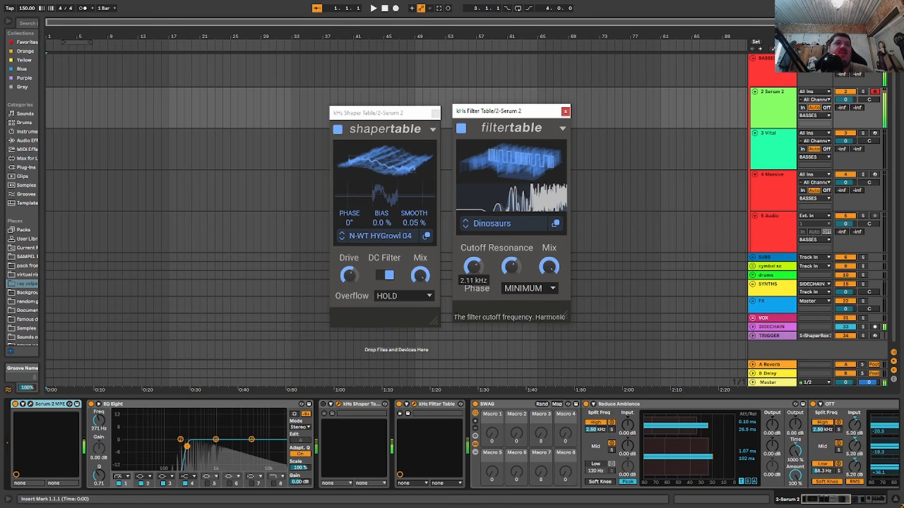
Step: Compare Filter Table's Linear, Original and Raw phase modes on Dinosaurs while sweeping the Cutoff, leaving Phase on Raw
{"action": "left_click", "coordinate": [527, 288]}
{"action": "left_click", "coordinate": [533, 302]}
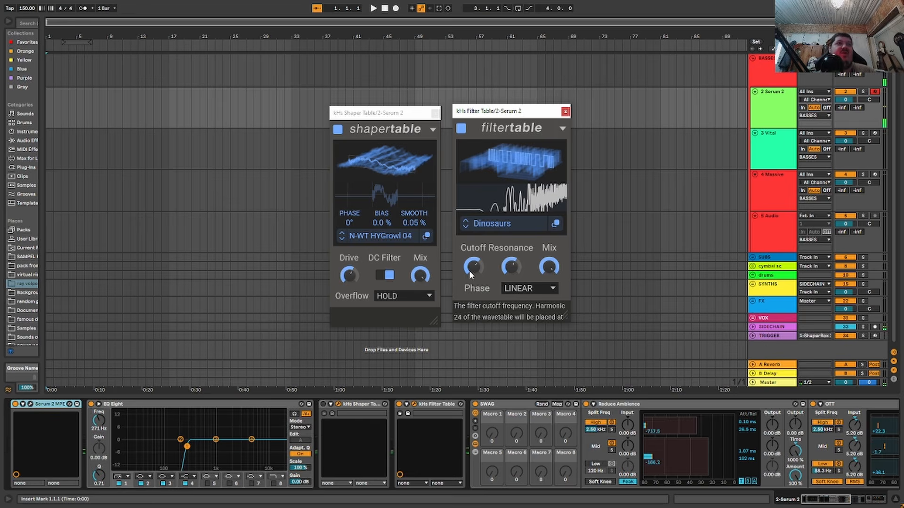
{"action": "left_click_drag", "start_coordinate": [469, 270], "coordinate": [473, 281]}
{"action": "left_click", "coordinate": [527, 288]}
{"action": "left_click", "coordinate": [529, 315]}
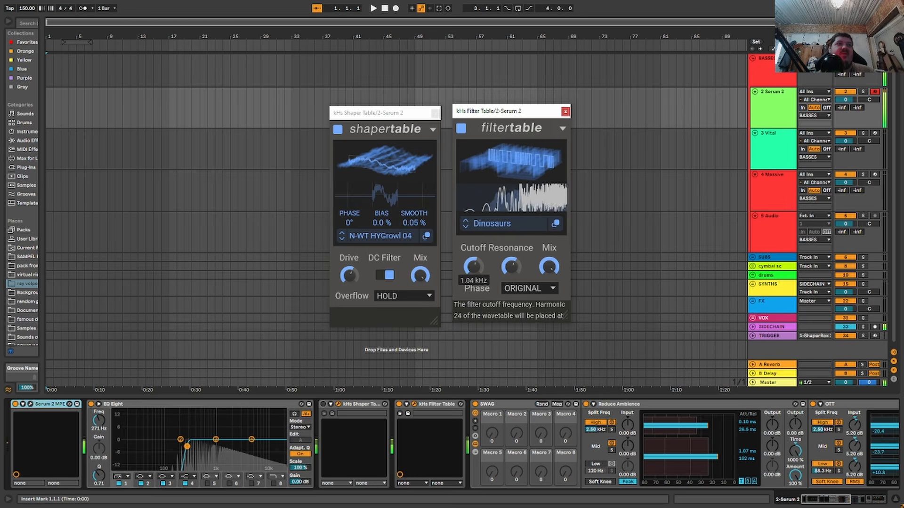
{"action": "left_click", "coordinate": [527, 288]}
{"action": "left_click", "coordinate": [515, 331]}
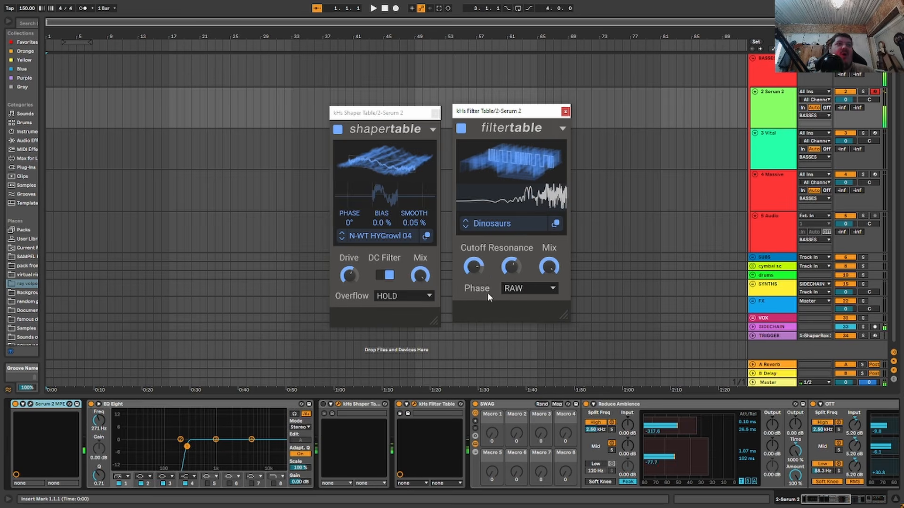
{"action": "left_click_drag", "start_coordinate": [472, 267], "coordinate": [473, 279]}
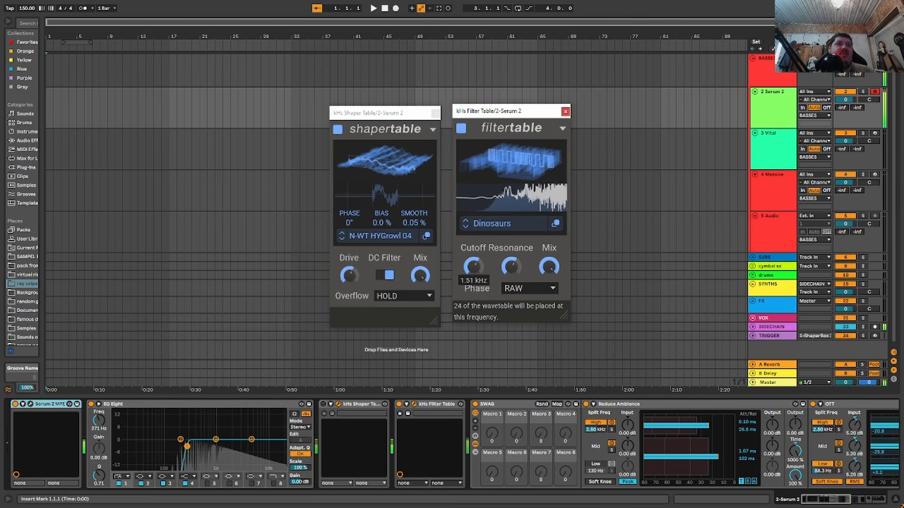
Step: Set Filter Table's Phase to Minimum and sweep the Cutoff and wavetable position on Dinosaurs
{"action": "left_click", "coordinate": [527, 288]}
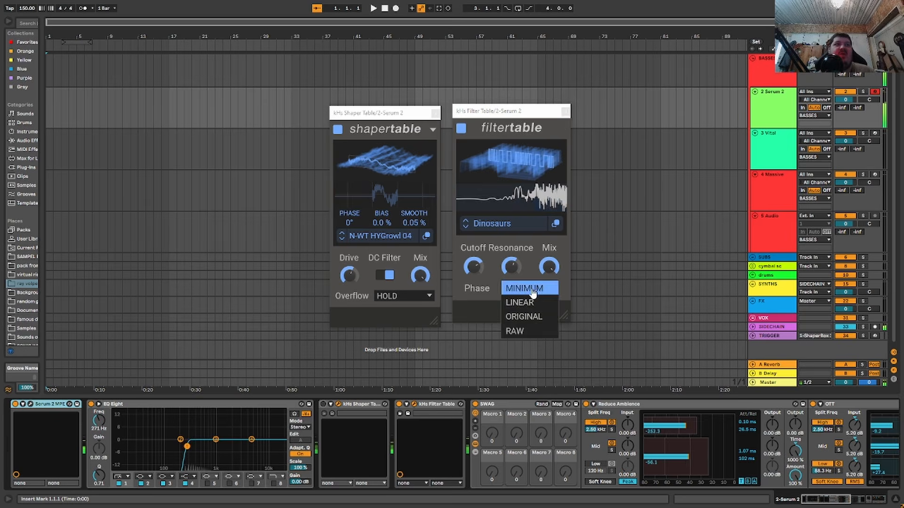
{"action": "left_click", "coordinate": [523, 288]}
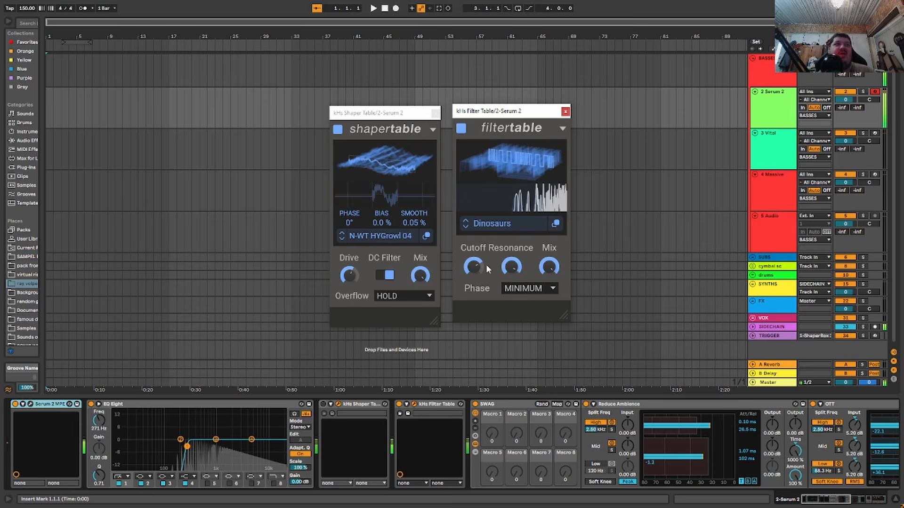
{"action": "left_click_drag", "start_coordinate": [472, 271], "coordinate": [512, 285]}
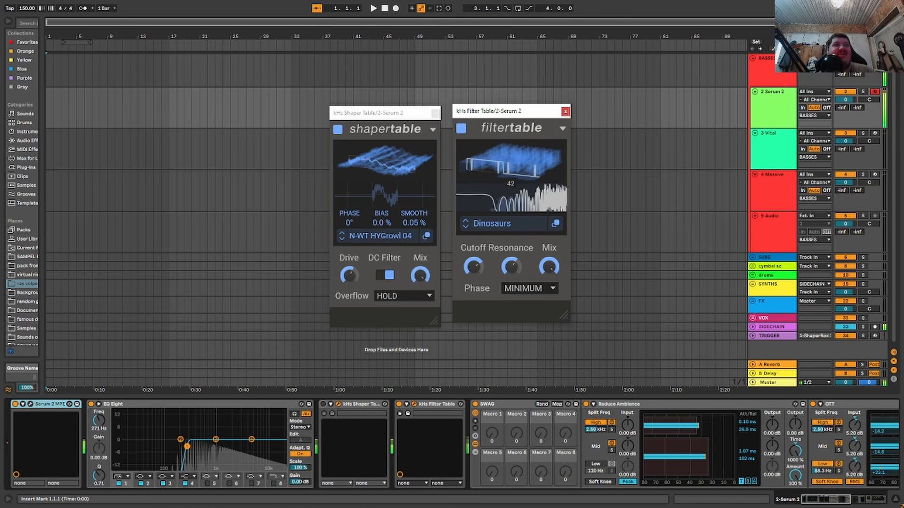
{"action": "left_click_drag", "start_coordinate": [472, 268], "coordinate": [473, 262]}
Step: Advance Filter Table to Driven Saw Table and sweep its Cutoff and wavetable position
{"action": "left_click", "coordinate": [466, 229]}
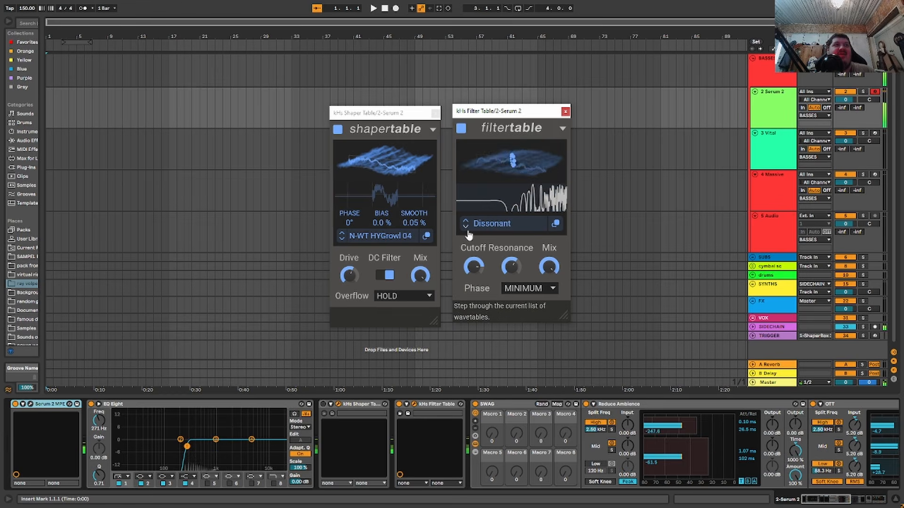
{"action": "mouse_move", "coordinate": [473, 267]}
{"action": "left_mouse_down"}
{"action": "mouse_move", "coordinate": [473, 292]}
{"action": "mouse_move", "coordinate": [472, 268]}
{"action": "left_mouse_up"}
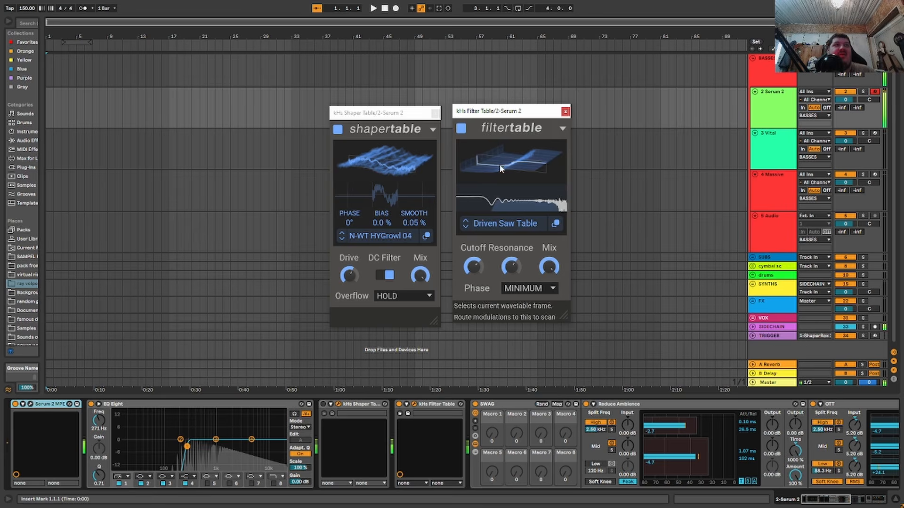
{"action": "mouse_move", "coordinate": [501, 170]}
{"action": "left_mouse_down"}
{"action": "mouse_move", "coordinate": [510, 186]}
{"action": "mouse_move", "coordinate": [502, 170]}
{"action": "left_mouse_up"}
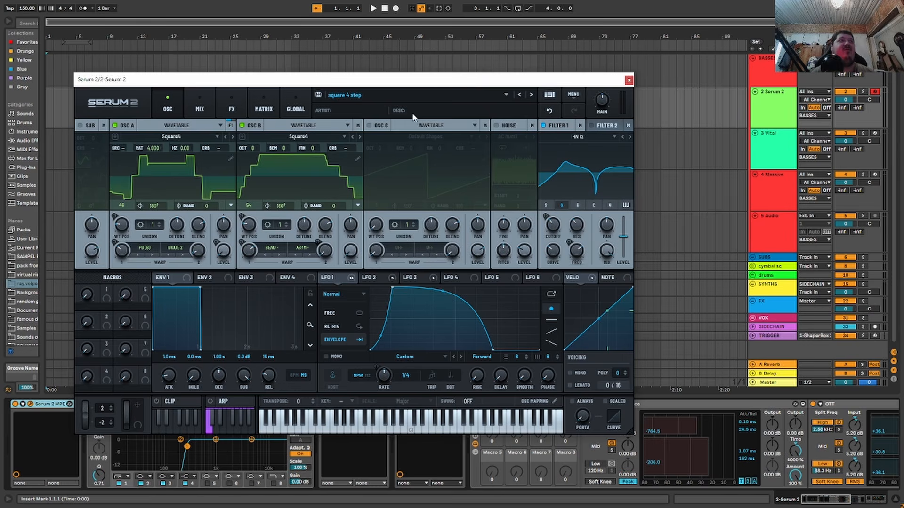
Step: Sweep Shaper Table's wavetable position and Drive on N-WT HYGrowl 04, and bypass the device to compare with the dry bass
{"action": "left_click", "coordinate": [629, 80]}
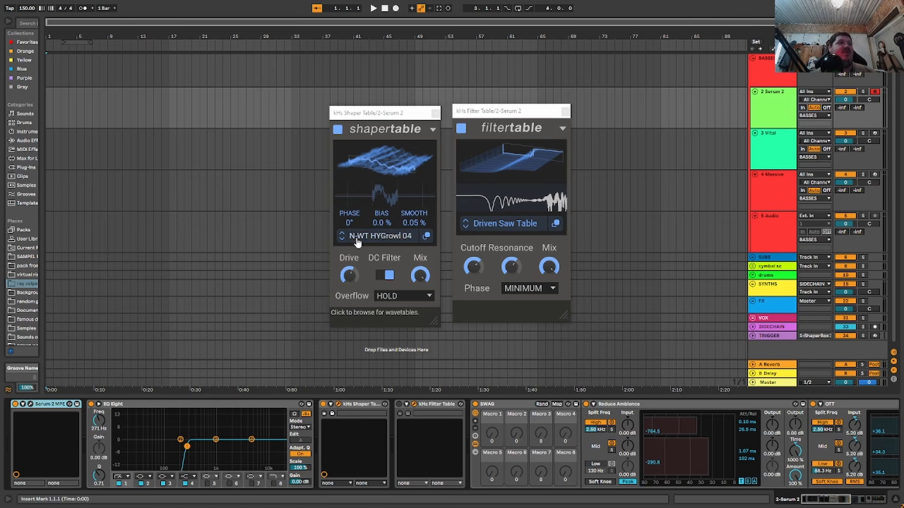
{"action": "left_click", "coordinate": [382, 166]}
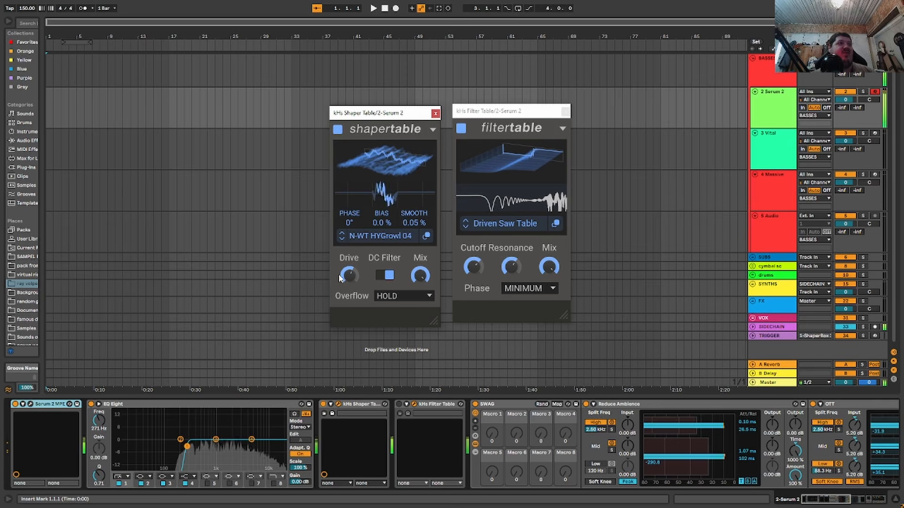
{"action": "left_click_drag", "start_coordinate": [350, 278], "coordinate": [350, 293]}
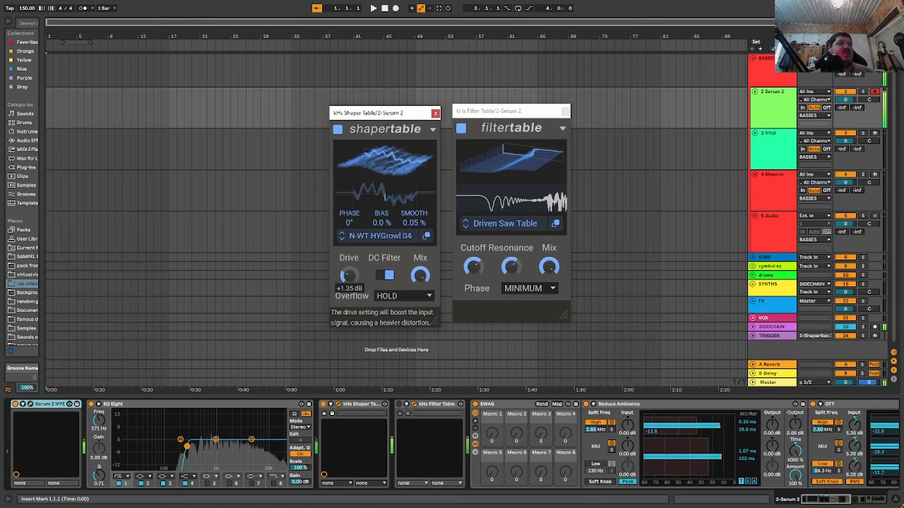
{"action": "left_click", "coordinate": [323, 403]}
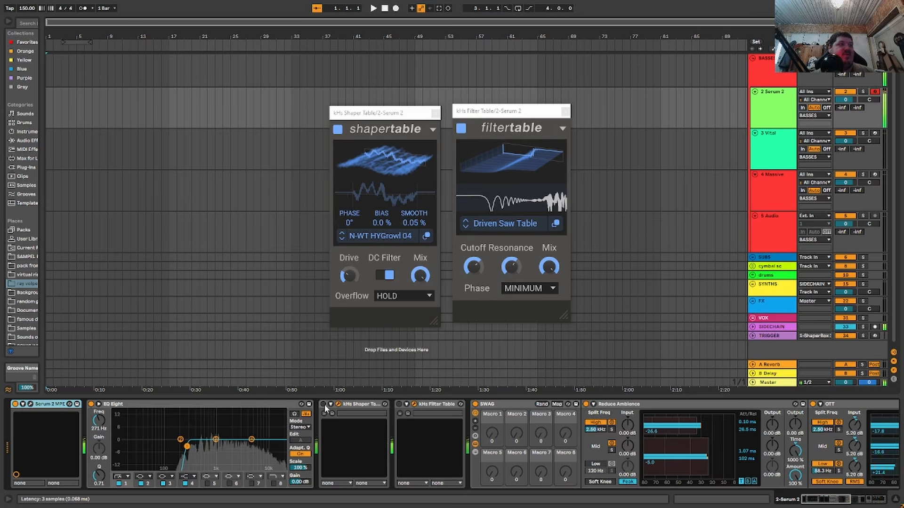
Step: Set Serum 2's LFO 1 rate to 1/2 and close the synth's window
{"action": "left_click", "coordinate": [30, 404]}
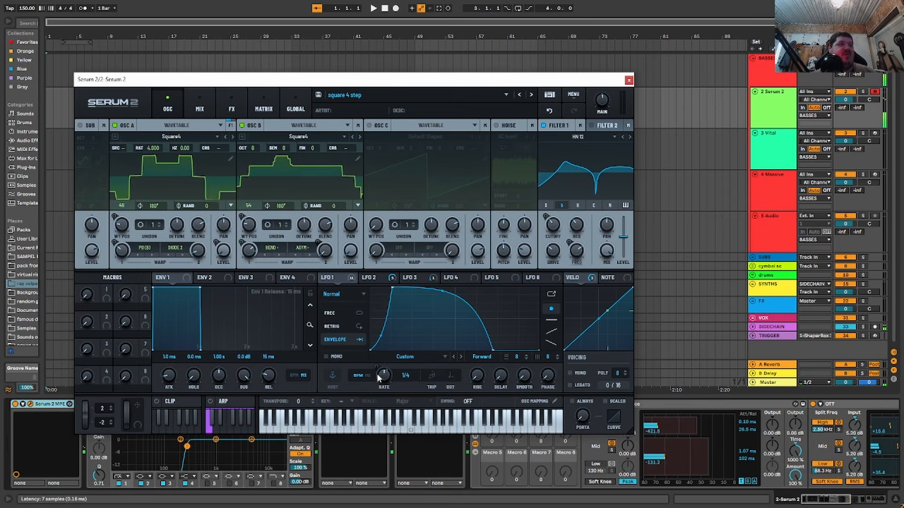
{"action": "left_click_drag", "start_coordinate": [376, 374], "coordinate": [374, 377]}
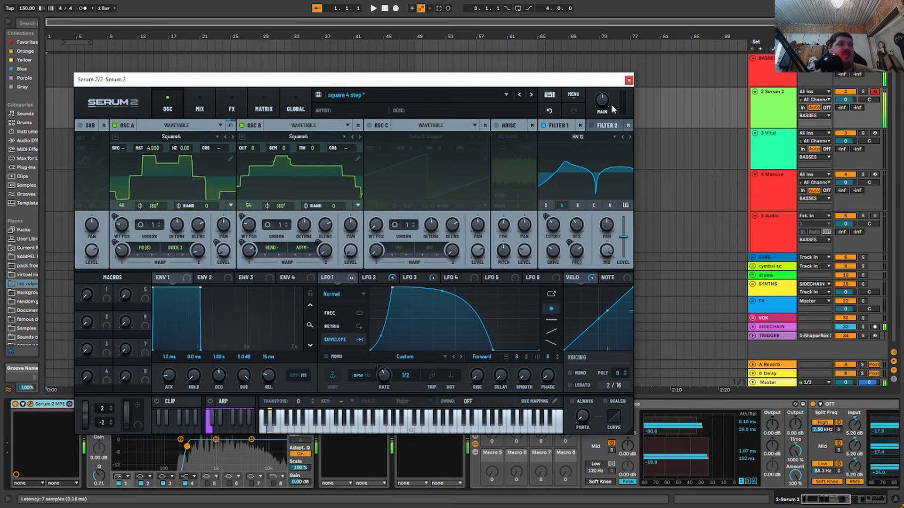
{"action": "left_click", "coordinate": [628, 80]}
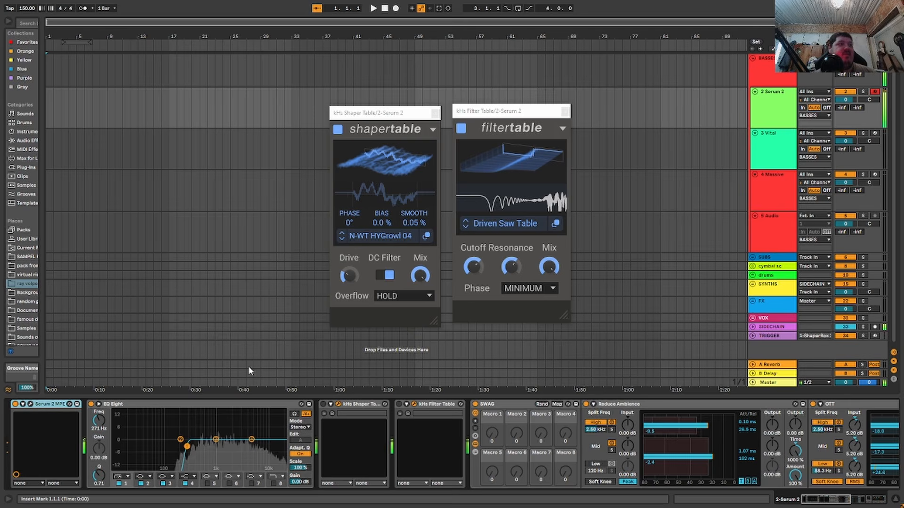
Step: Re-enable Shaper Table and load Abyss from the Lethal Bass Wavetables folder into it
{"action": "mouse_move", "coordinate": [348, 277]}
{"action": "left_mouse_down"}
{"action": "mouse_move", "coordinate": [348, 259]}
{"action": "mouse_move", "coordinate": [349, 289]}
{"action": "left_mouse_up"}
{"action": "left_click", "coordinate": [324, 404]}
{"action": "left_click", "coordinate": [385, 238]}
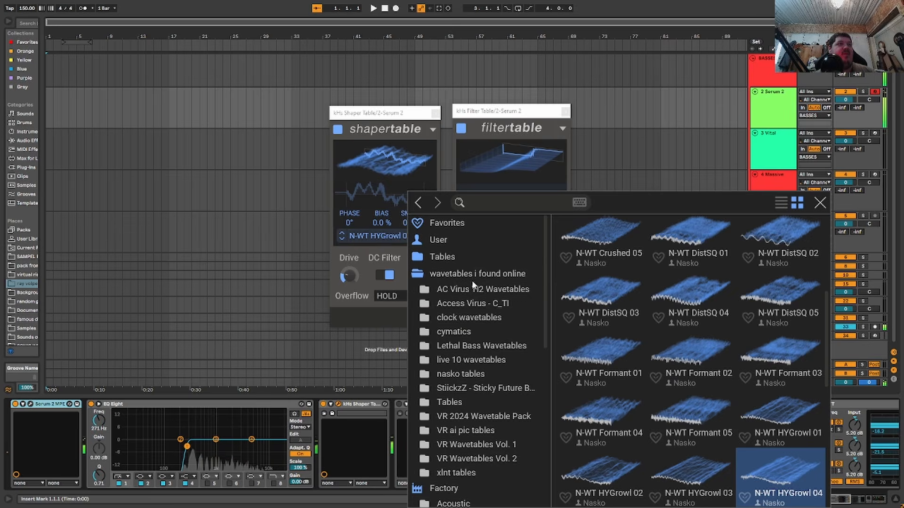
{"action": "left_click", "coordinate": [470, 360]}
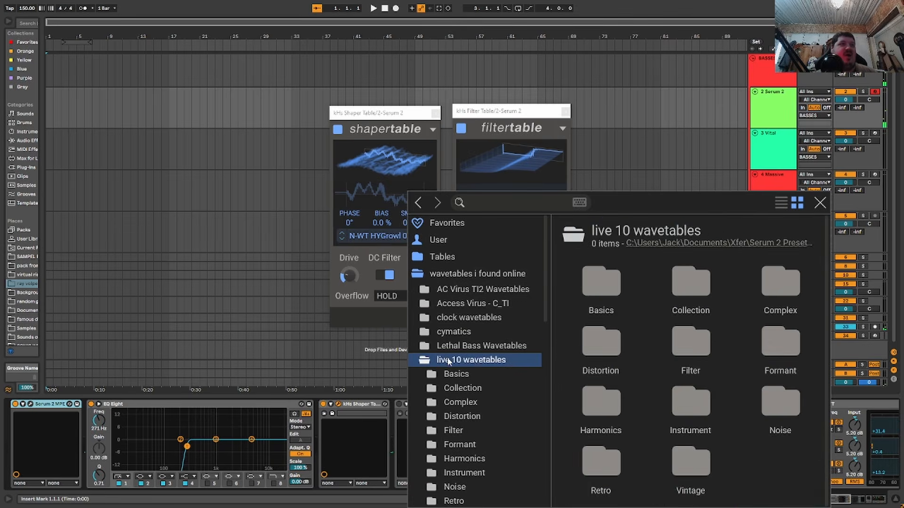
{"action": "left_click", "coordinate": [457, 346]}
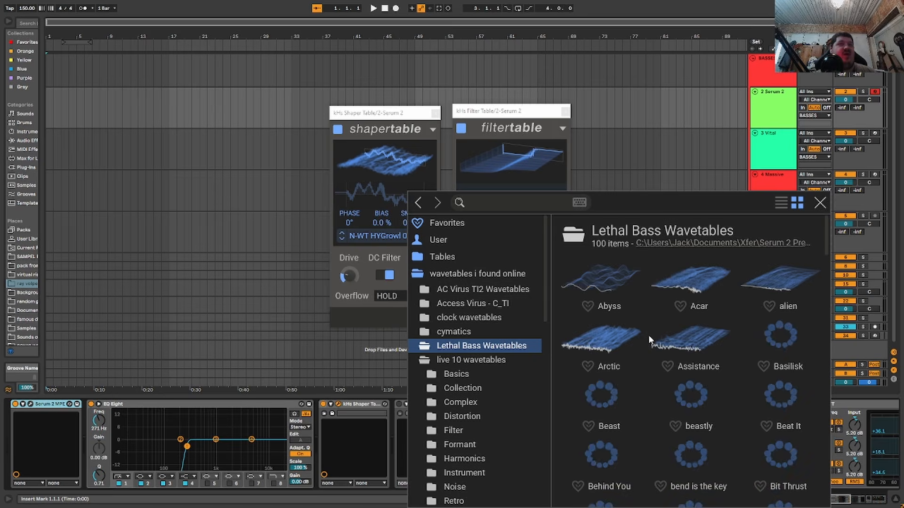
{"action": "left_click", "coordinate": [613, 284]}
{"action": "left_click", "coordinate": [820, 202]}
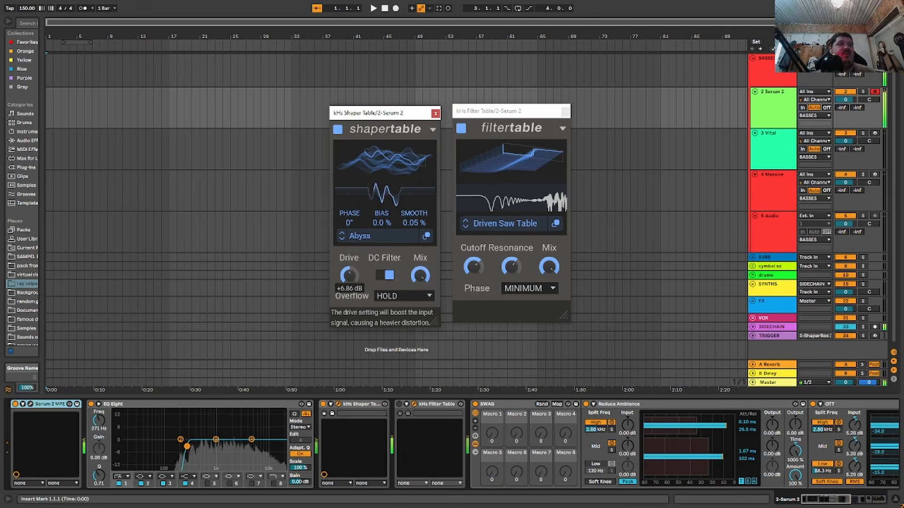
Step: Sweep Shaper Table's wavetable position and Drive on Abyss, with the Mix partly lowered
{"action": "mouse_move", "coordinate": [382, 165]}
{"action": "left_mouse_down"}
{"action": "mouse_move", "coordinate": [383, 214]}
{"action": "mouse_move", "coordinate": [382, 177]}
{"action": "left_mouse_up"}
{"action": "left_click_drag", "start_coordinate": [420, 275], "coordinate": [420, 295]}
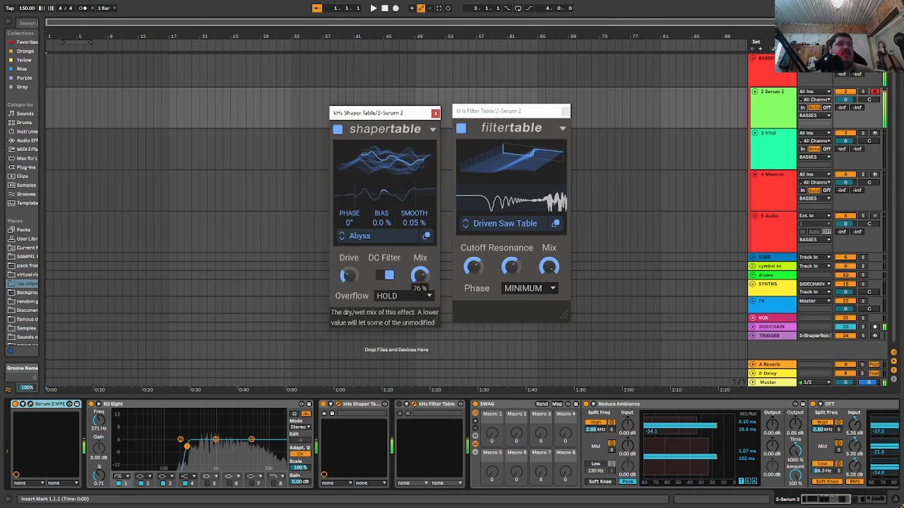
{"action": "left_click_drag", "start_coordinate": [349, 275], "coordinate": [349, 257]}
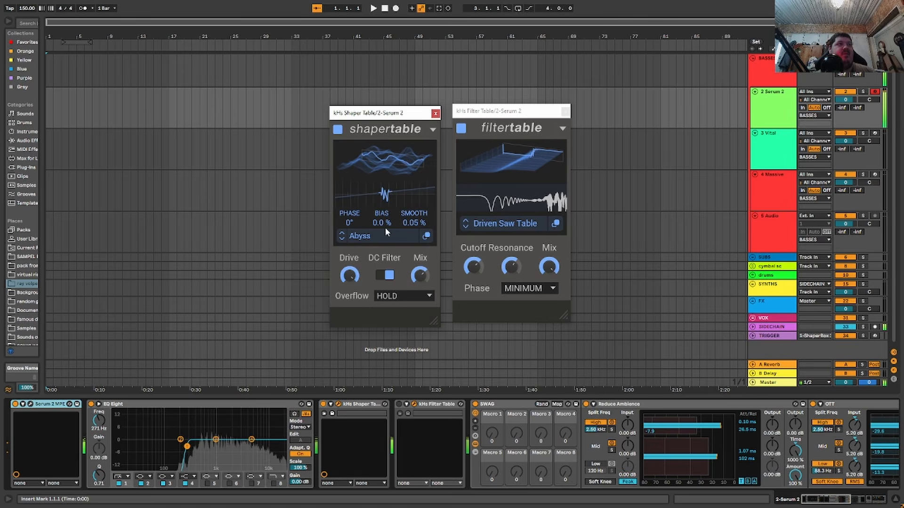
{"action": "left_click_drag", "start_coordinate": [349, 276], "coordinate": [349, 288]}
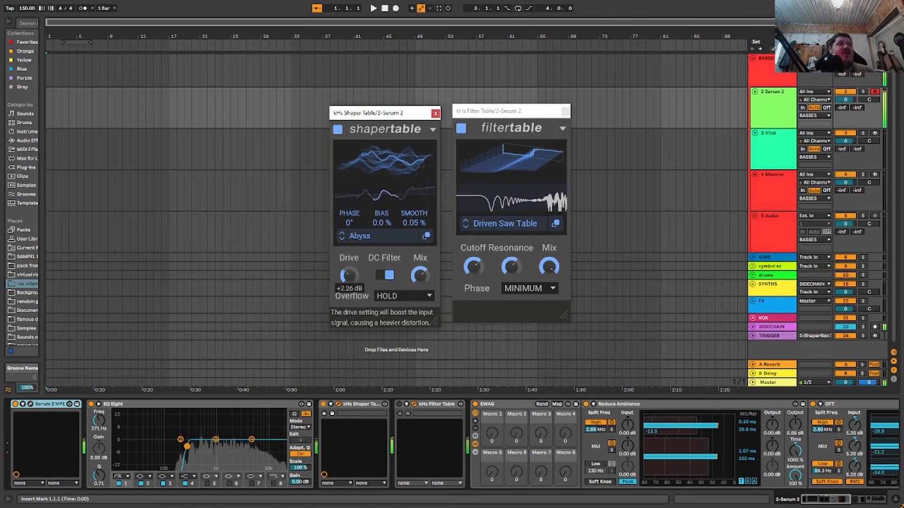
Step: Load the Beat It wavetable from Lethal Bass Wavetables into Shaper Table and try its wavetable position
{"action": "left_click", "coordinate": [381, 238]}
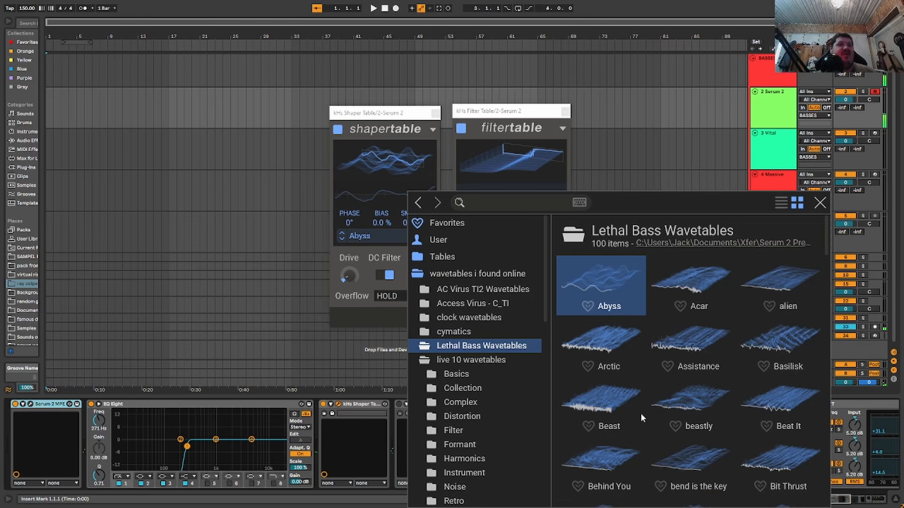
{"action": "scroll", "coordinate": [738, 397], "scroll_direction": "down", "scroll_amount": 2}
{"action": "left_click", "coordinate": [789, 338]}
{"action": "left_click", "coordinate": [820, 203]}
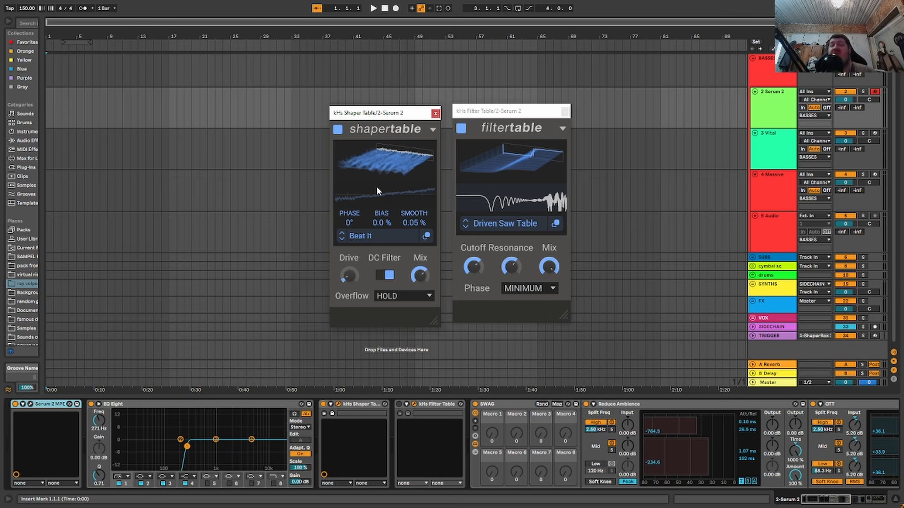
Step: Switch from Shaper Table to Filter Table and sweep the wavetable position, Cutoff and Resonance on Driven Saw Table
{"action": "left_click", "coordinate": [401, 404]}
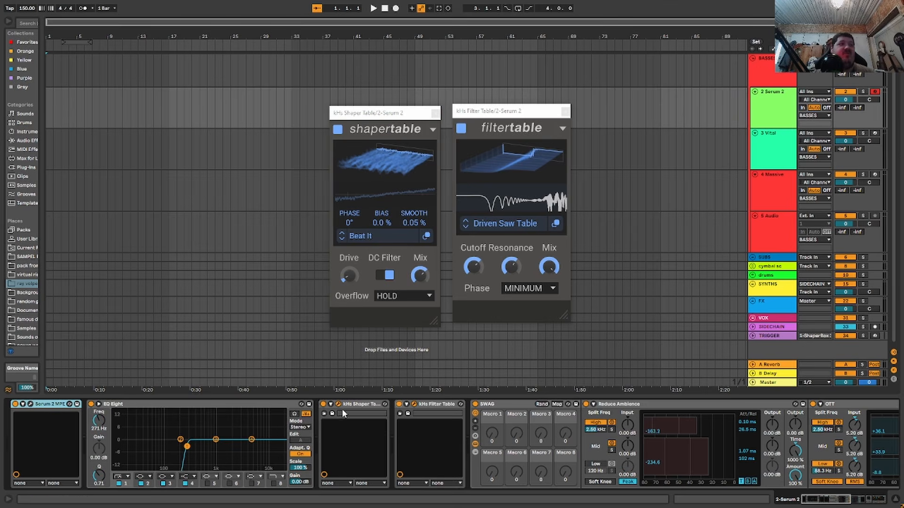
{"action": "left_click", "coordinate": [474, 267]}
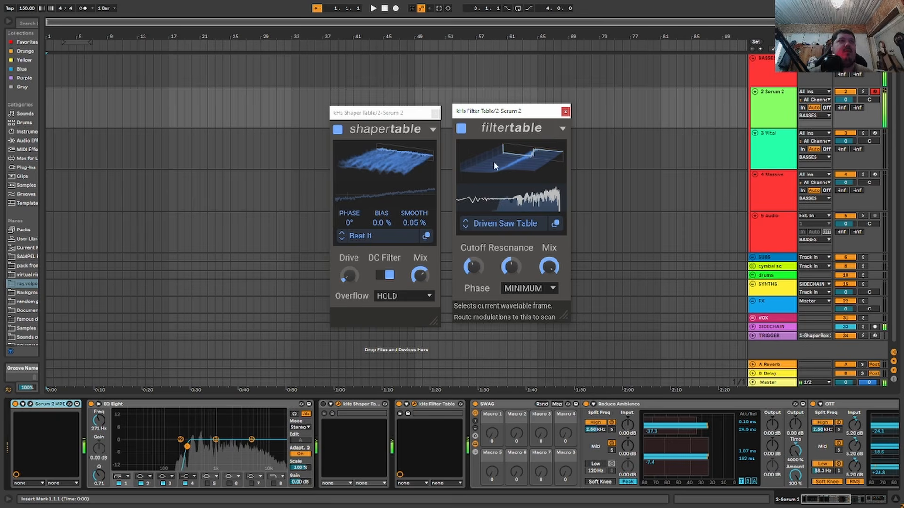
{"action": "left_click_drag", "start_coordinate": [516, 165], "coordinate": [516, 197]}
{"action": "left_click_drag", "start_coordinate": [474, 266], "coordinate": [474, 239]}
{"action": "left_click_drag", "start_coordinate": [511, 266], "coordinate": [511, 263]}
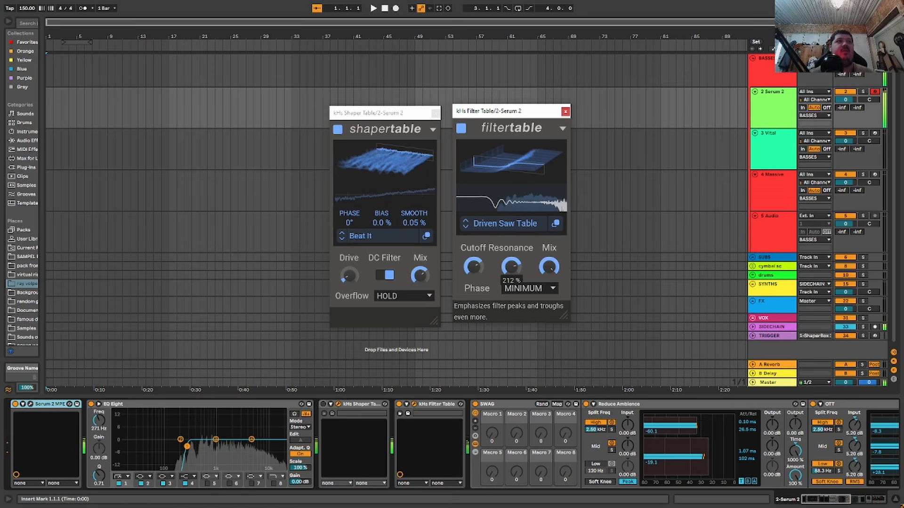
Step: Load Dinosaurs from VR Wavetables Vol. 2 into Filter Table and sweep its Cutoff, wavetable position and Resonance
{"action": "left_click", "coordinate": [505, 224]}
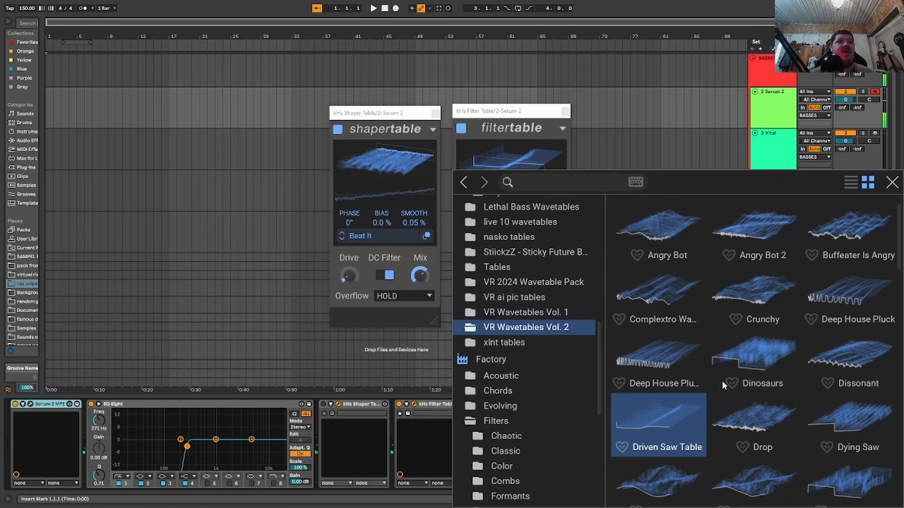
{"action": "left_click", "coordinate": [755, 363]}
{"action": "left_click", "coordinate": [892, 182]}
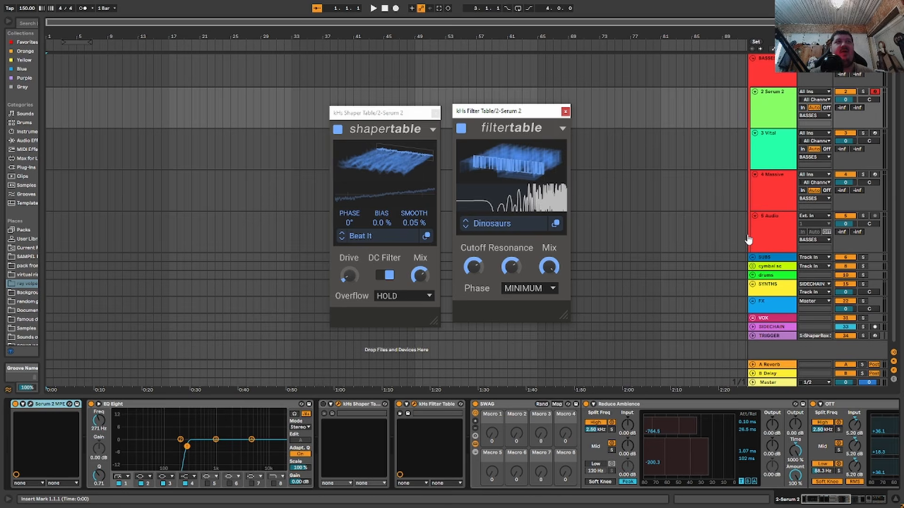
{"action": "left_click_drag", "start_coordinate": [475, 267], "coordinate": [475, 294]}
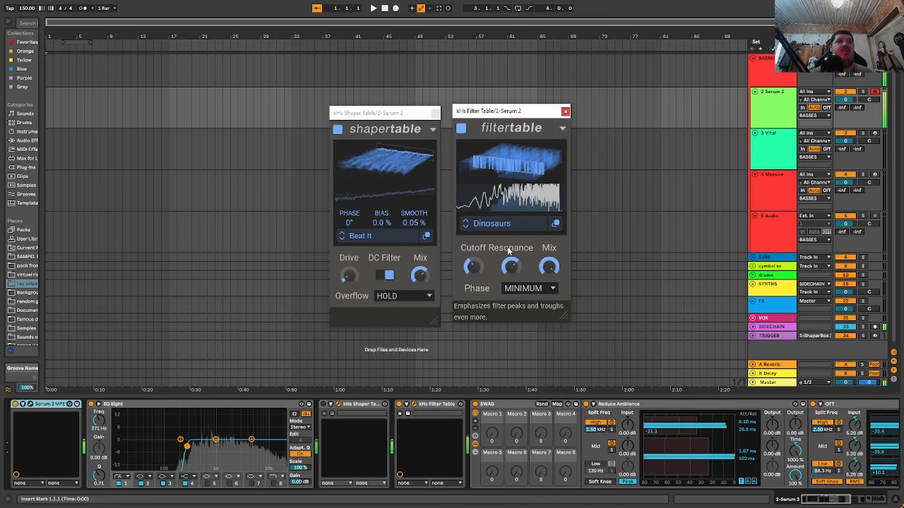
{"action": "mouse_move", "coordinate": [511, 169]}
{"action": "left_mouse_down"}
{"action": "mouse_move", "coordinate": [511, 142]}
{"action": "mouse_move", "coordinate": [511, 186]}
{"action": "left_mouse_up"}
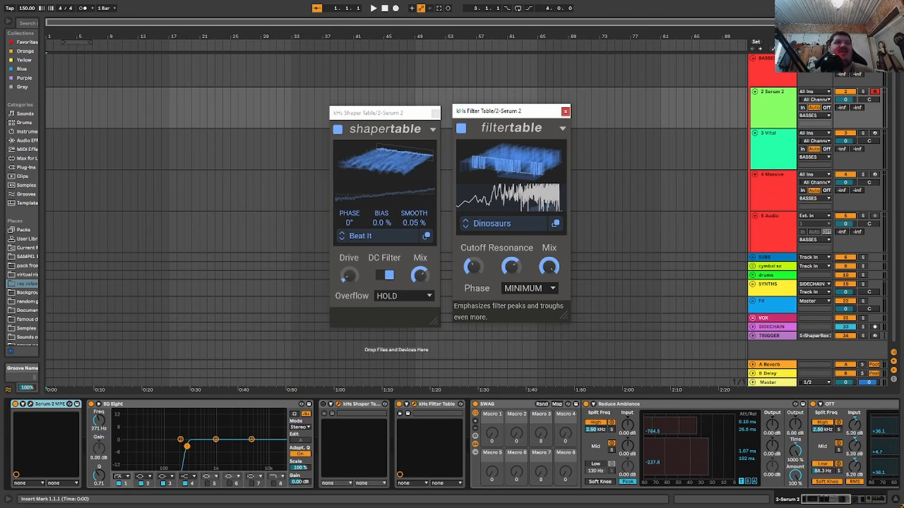
{"action": "left_click_drag", "start_coordinate": [511, 267], "coordinate": [473, 261]}
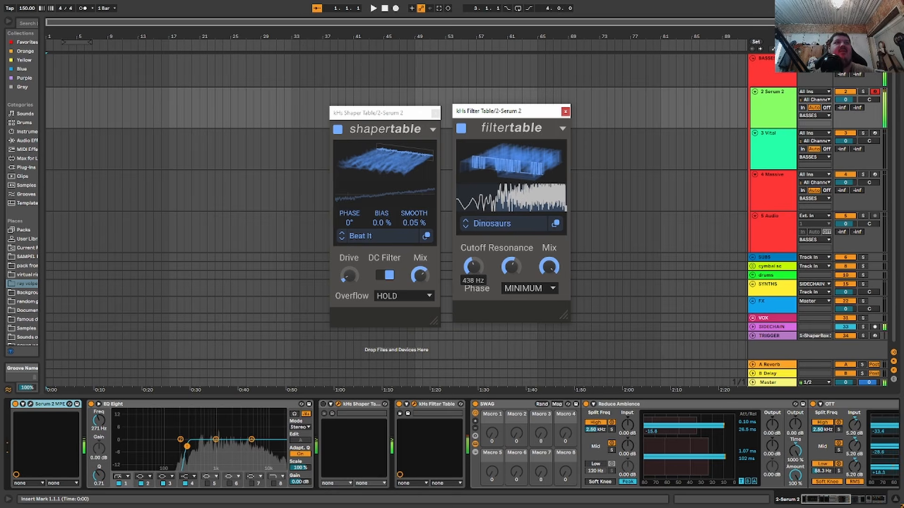
Step: Advance Filter Table to the Dying Saw wavetable and sweep its Cutoff and wavetable position
{"action": "left_click", "coordinate": [466, 227]}
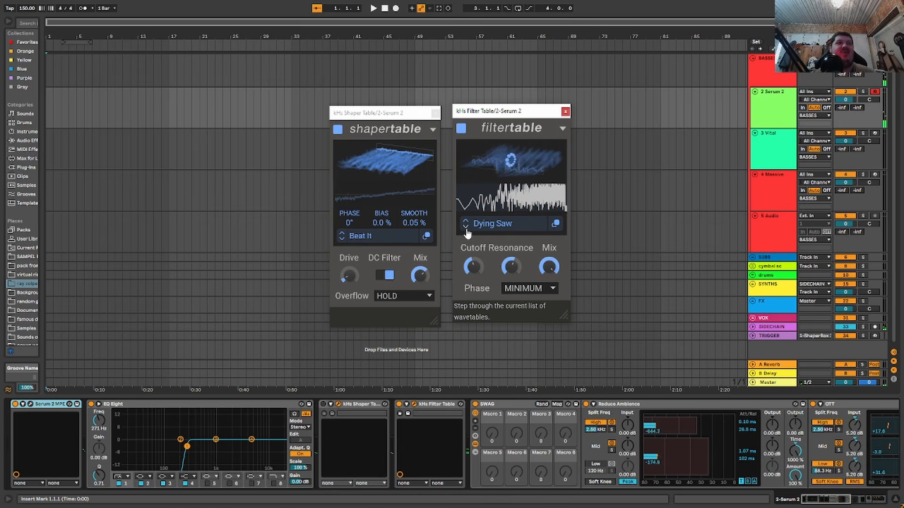
{"action": "left_click_drag", "start_coordinate": [473, 269], "coordinate": [472, 279]}
{"action": "left_click_drag", "start_coordinate": [525, 179], "coordinate": [525, 170]}
{"action": "mouse_move", "coordinate": [473, 267]}
{"action": "left_mouse_down"}
{"action": "mouse_move", "coordinate": [472, 253]}
{"action": "mouse_move", "coordinate": [473, 274]}
{"action": "left_mouse_up"}
Step: Set Filter Table's Phase to Raw and try different wavetable positions, Resonance and Mix amounts on Dying Saw, returning the Mix to full
{"action": "left_click", "coordinate": [513, 291]}
{"action": "left_click", "coordinate": [521, 328]}
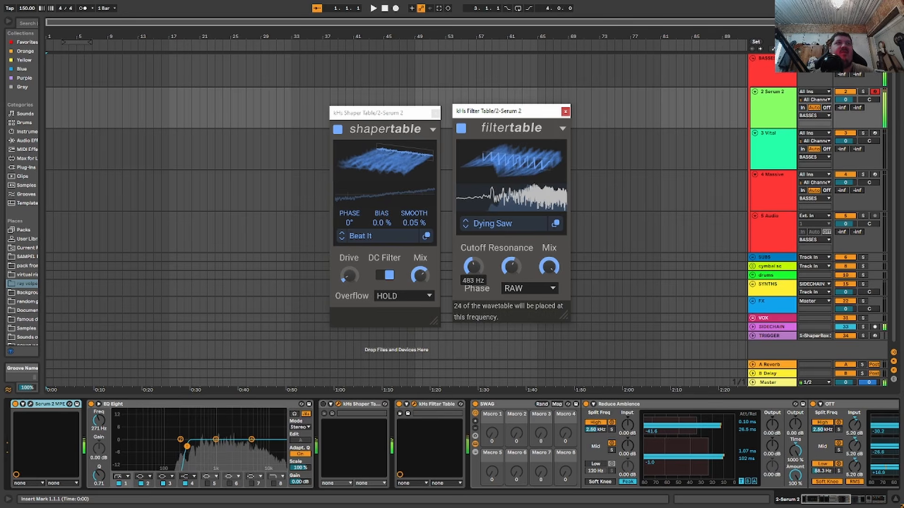
{"action": "left_click_drag", "start_coordinate": [515, 178], "coordinate": [514, 163]}
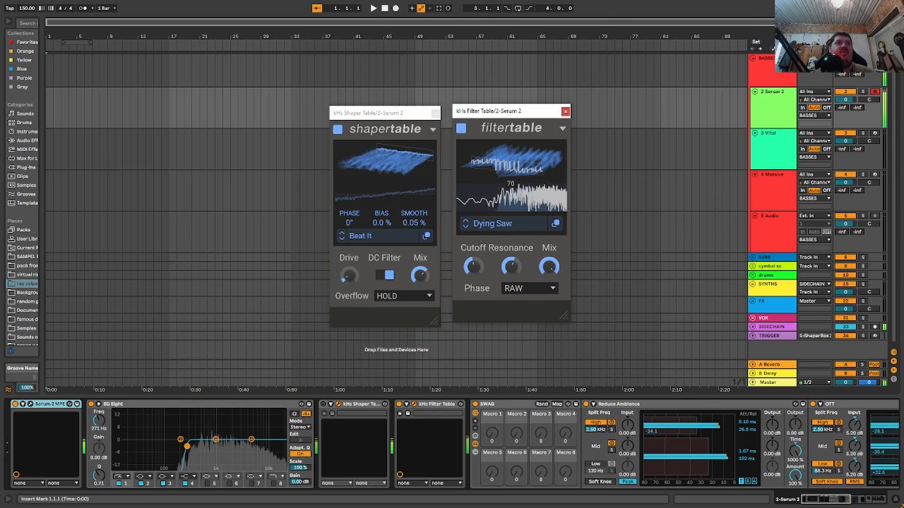
{"action": "left_click_drag", "start_coordinate": [511, 267], "coordinate": [549, 273]}
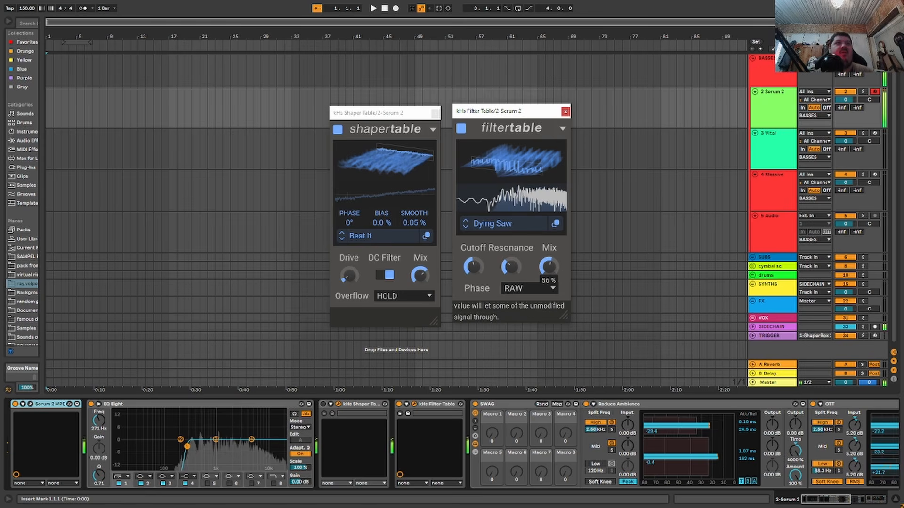
{"action": "left_click_drag", "start_coordinate": [548, 267], "coordinate": [548, 242]}
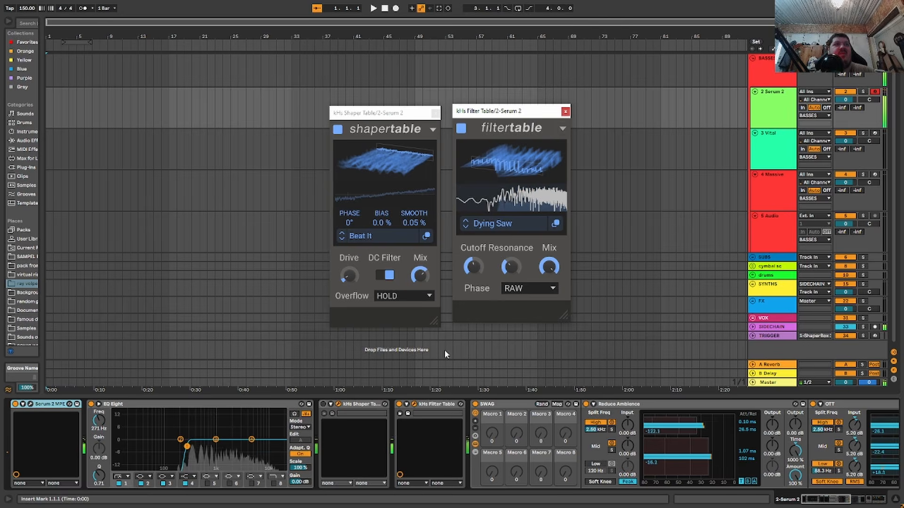
Step: Check the Serum 2 patch, then load Bunch o from Lethal Bass Wavetables into Shaper Table and reposition its window
{"action": "left_click", "coordinate": [30, 404]}
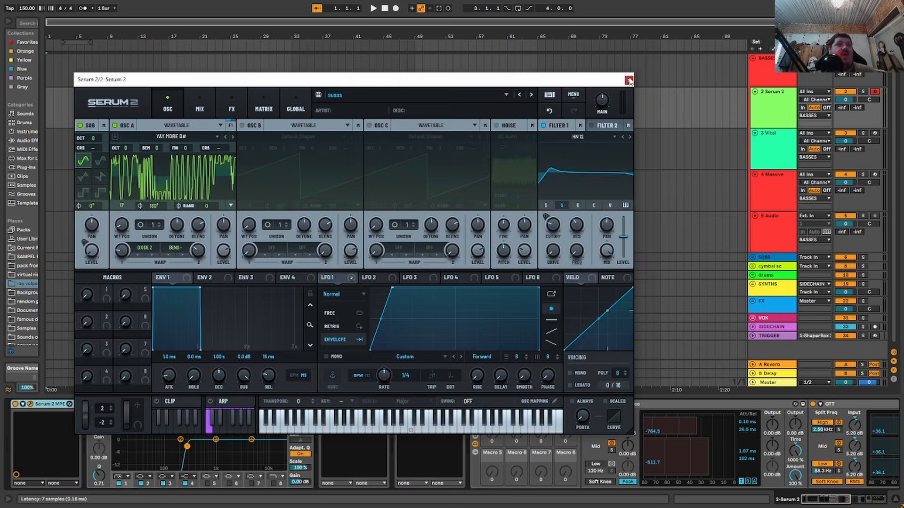
{"action": "left_click", "coordinate": [629, 81]}
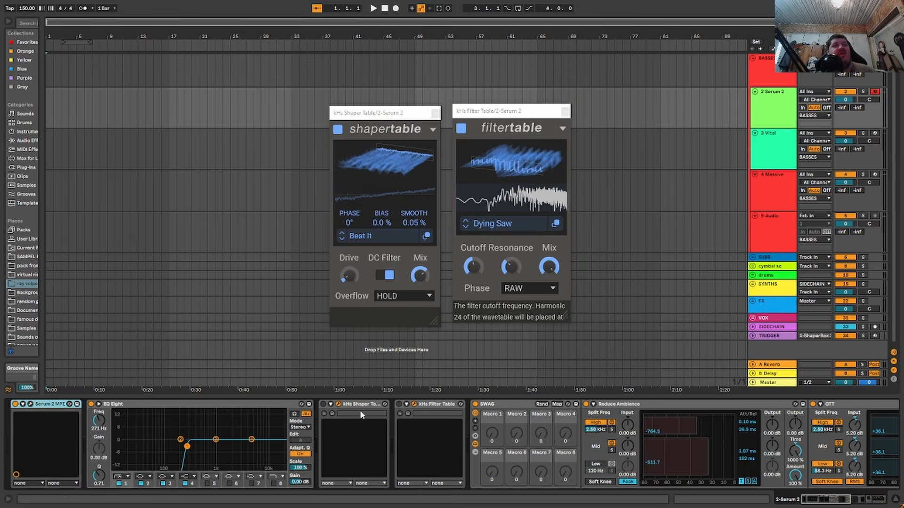
{"action": "left_click", "coordinate": [361, 236]}
{"action": "left_click", "coordinate": [692, 454]}
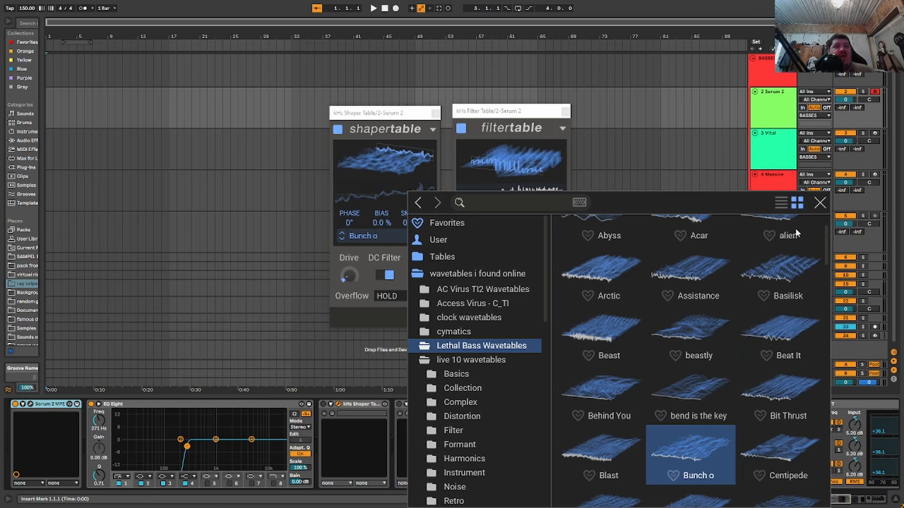
{"action": "left_click", "coordinate": [820, 203]}
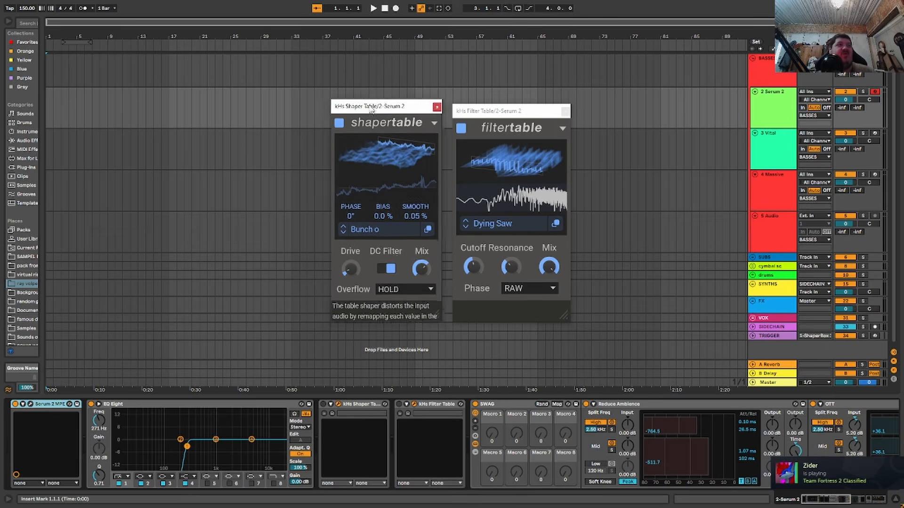
{"action": "left_click_drag", "start_coordinate": [372, 113], "coordinate": [363, 93]}
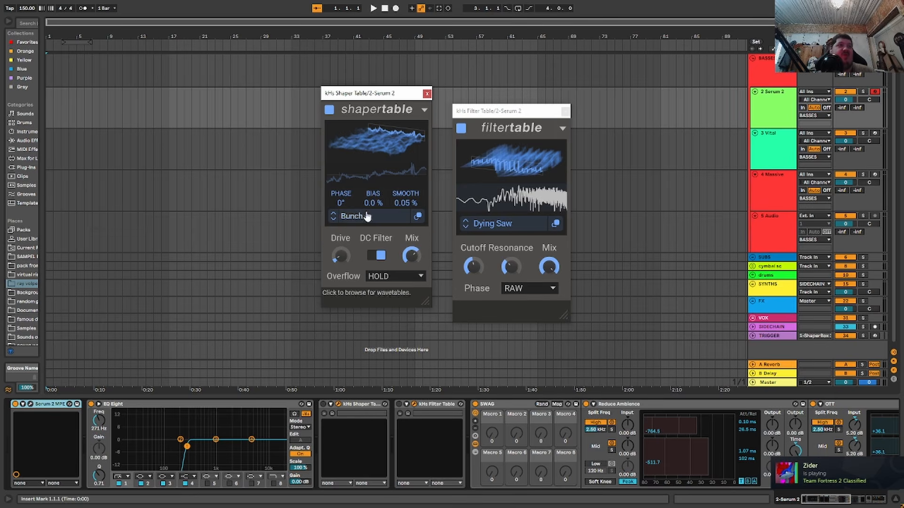
Step: Reactivate the Shaper Table device, adjust its Drive and sweep the Bunch o wavetable position to about 45
{"action": "left_click", "coordinate": [324, 405]}
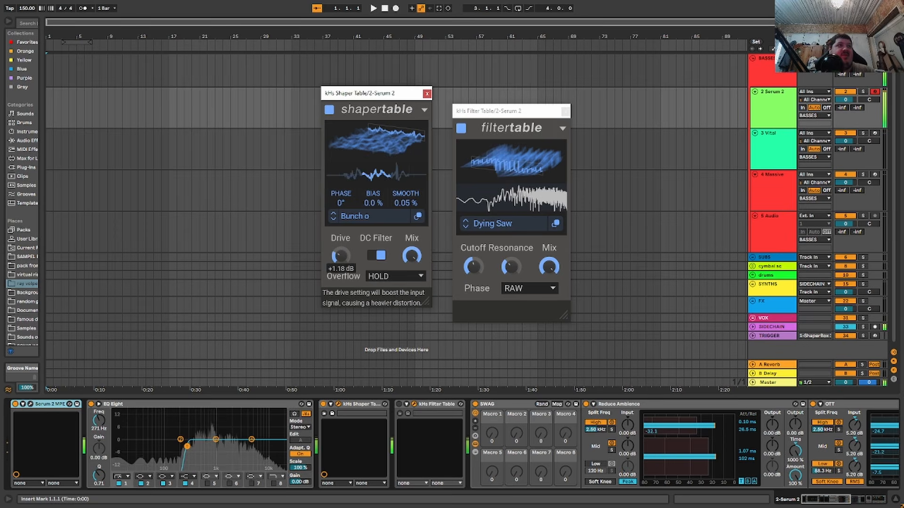
{"action": "left_click_drag", "start_coordinate": [340, 256], "coordinate": [339, 242]}
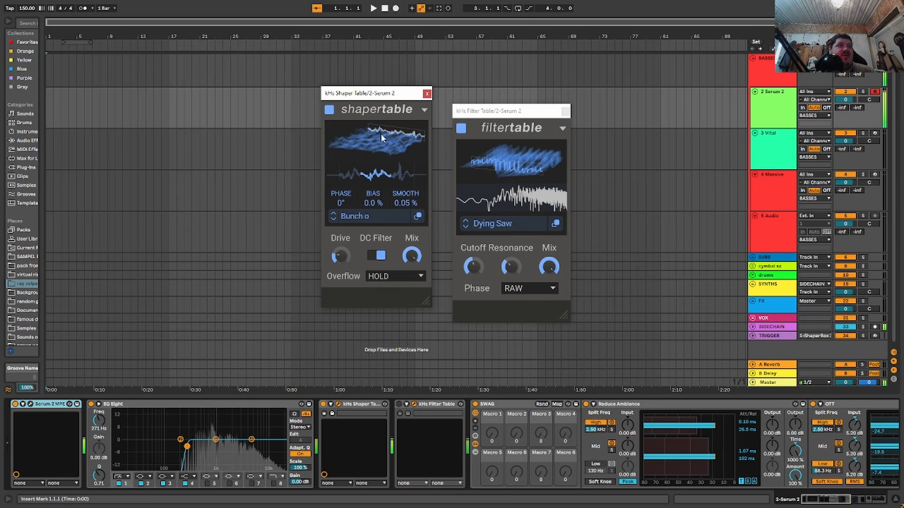
{"action": "left_click_drag", "start_coordinate": [381, 137], "coordinate": [382, 182]}
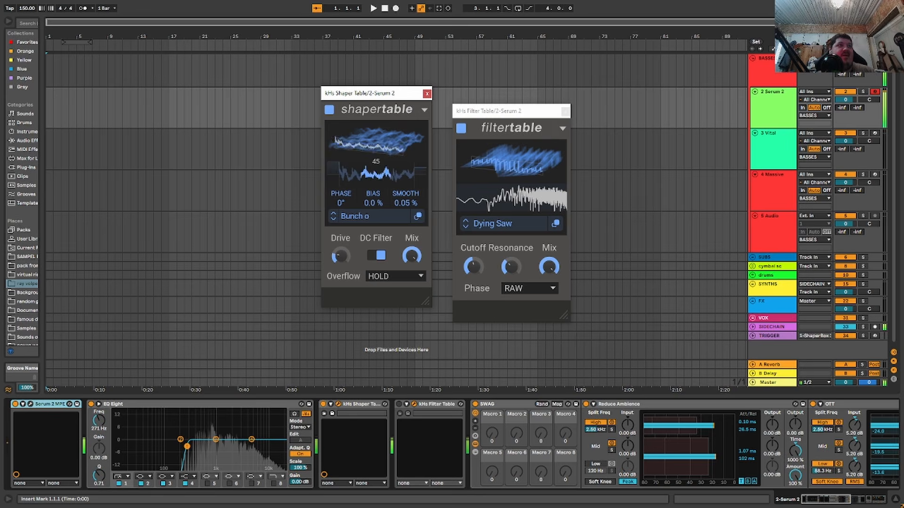
Step: Advance Shaper Table to the Chromia wavetable and shift its wavetable position
{"action": "left_click", "coordinate": [335, 220]}
{"action": "left_click", "coordinate": [335, 221]}
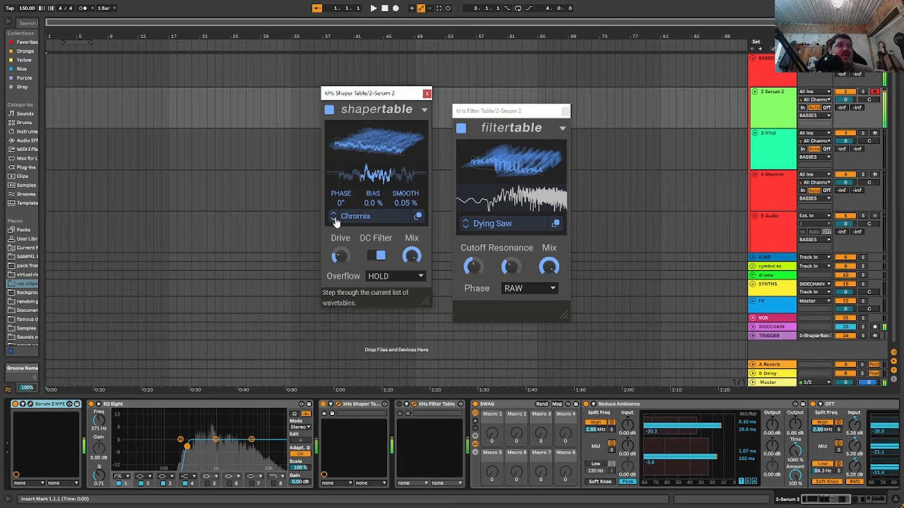
{"action": "left_click_drag", "start_coordinate": [370, 173], "coordinate": [370, 141]}
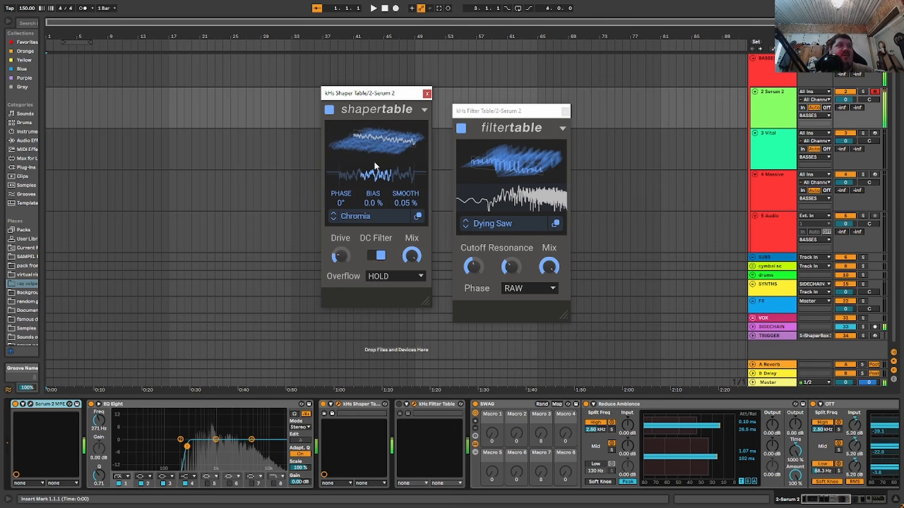
Step: Set Shaper Table's Overflow to Mirror, shift the wavetable position, and set Bias to 43%, Smooth to 1.8% and Phase to 74°
{"action": "left_click", "coordinate": [386, 274]}
{"action": "left_click", "coordinate": [387, 287]}
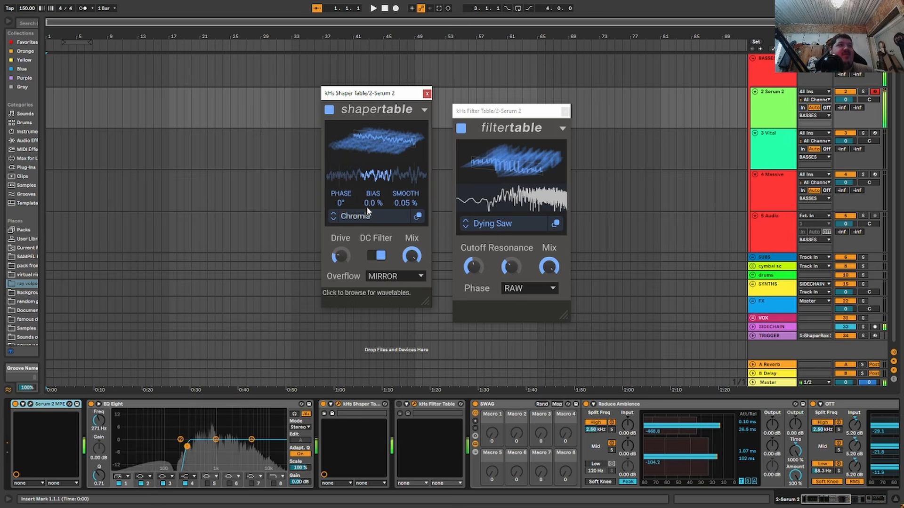
{"action": "left_click_drag", "start_coordinate": [374, 176], "coordinate": [374, 173]}
{"action": "left_click_drag", "start_coordinate": [373, 202], "coordinate": [406, 195]}
{"action": "mouse_move", "coordinate": [340, 205]}
{"action": "left_mouse_down"}
{"action": "mouse_move", "coordinate": [340, 179]}
{"action": "mouse_move", "coordinate": [340, 189]}
{"action": "left_mouse_up"}
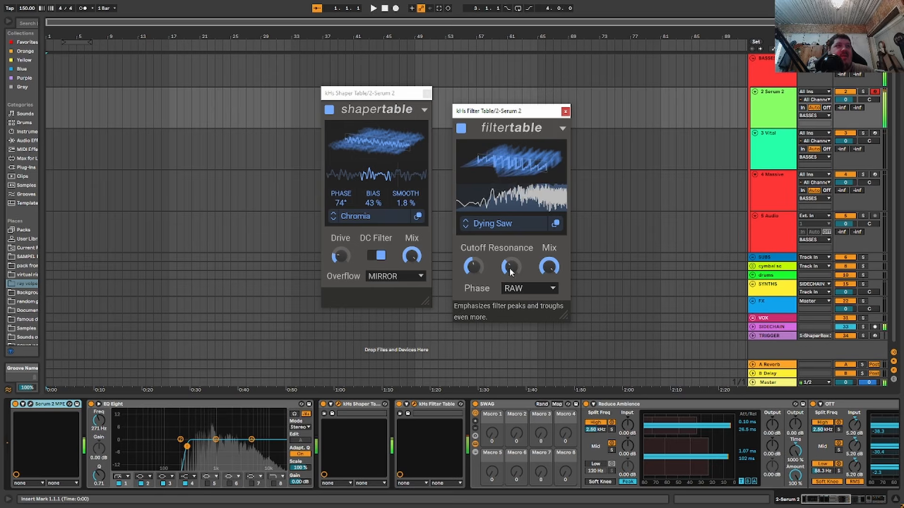
Step: Raise Filter Table's Resonance and Cutoff on Dying Saw and adjust Shaper Table's Drive to about +0.22 dB
{"action": "left_click_drag", "start_coordinate": [511, 272], "coordinate": [474, 245]}
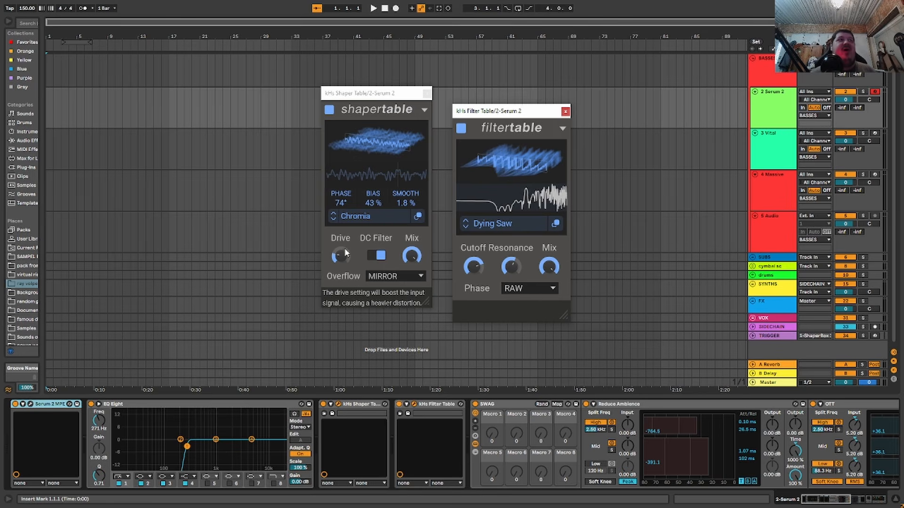
{"action": "mouse_move", "coordinate": [341, 256]}
{"action": "left_mouse_down"}
{"action": "mouse_move", "coordinate": [340, 284]}
{"action": "mouse_move", "coordinate": [341, 234]}
{"action": "mouse_move", "coordinate": [341, 271]}
{"action": "mouse_move", "coordinate": [344, 264]}
{"action": "left_mouse_up"}
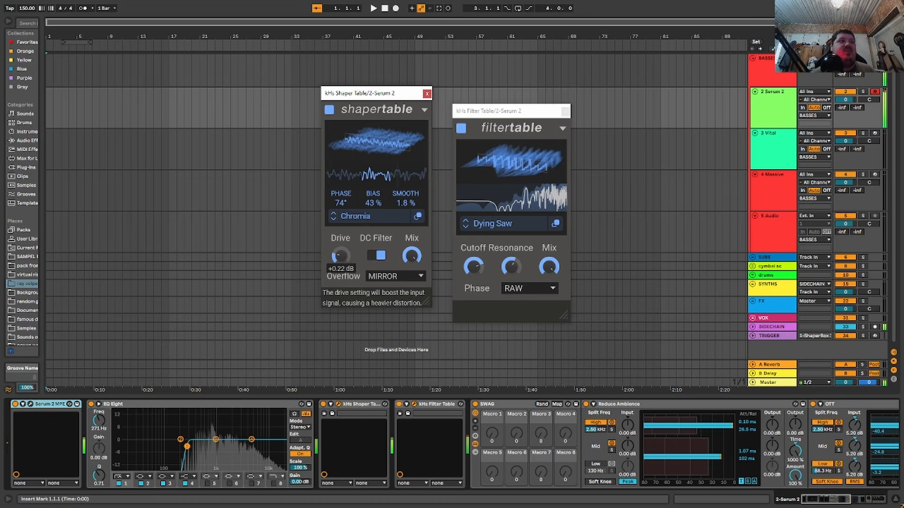